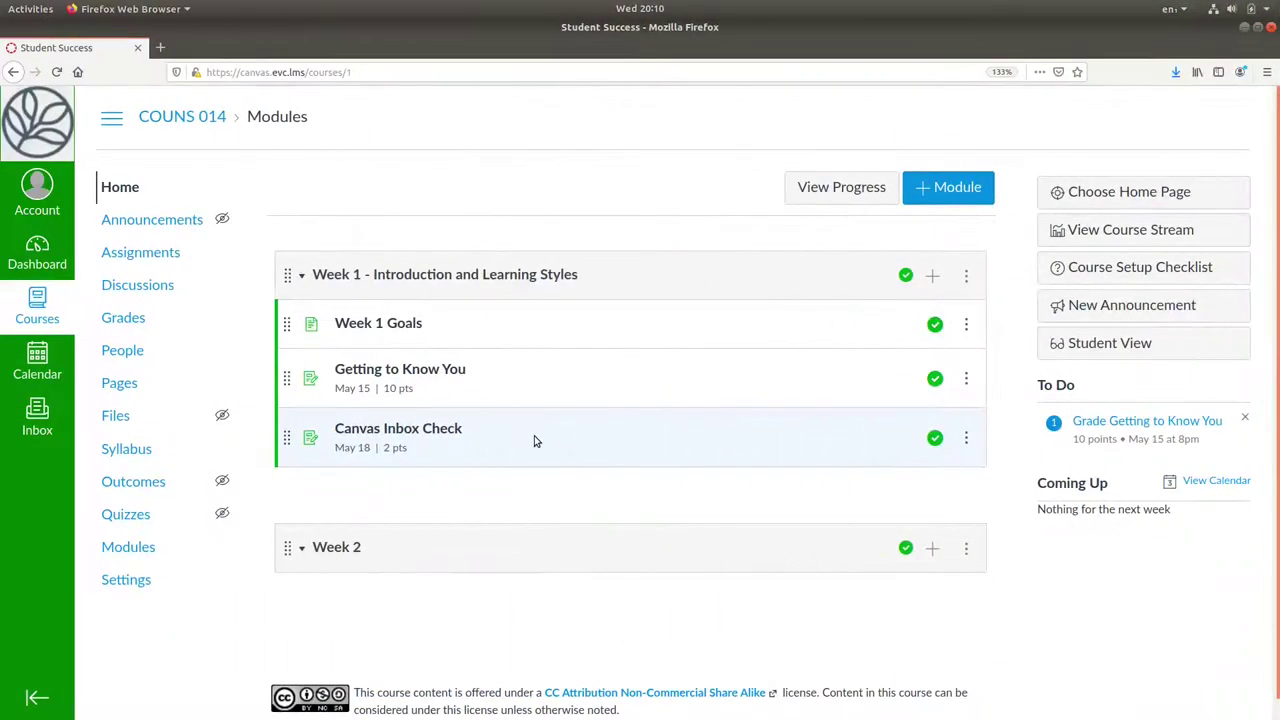
Step: Add a new quiz named "Quiz #1" to the Week 2 module
{"action": "left_click", "coordinate": [932, 550]}
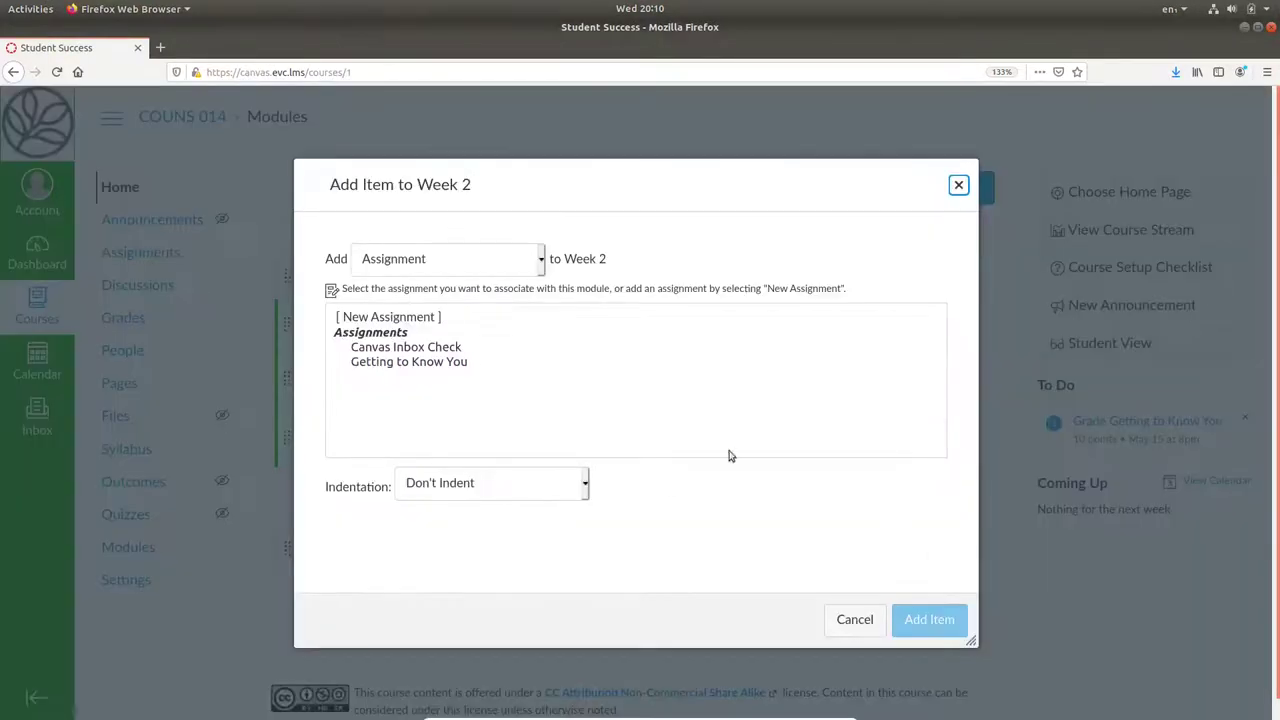
{"action": "left_click", "coordinate": [535, 266]}
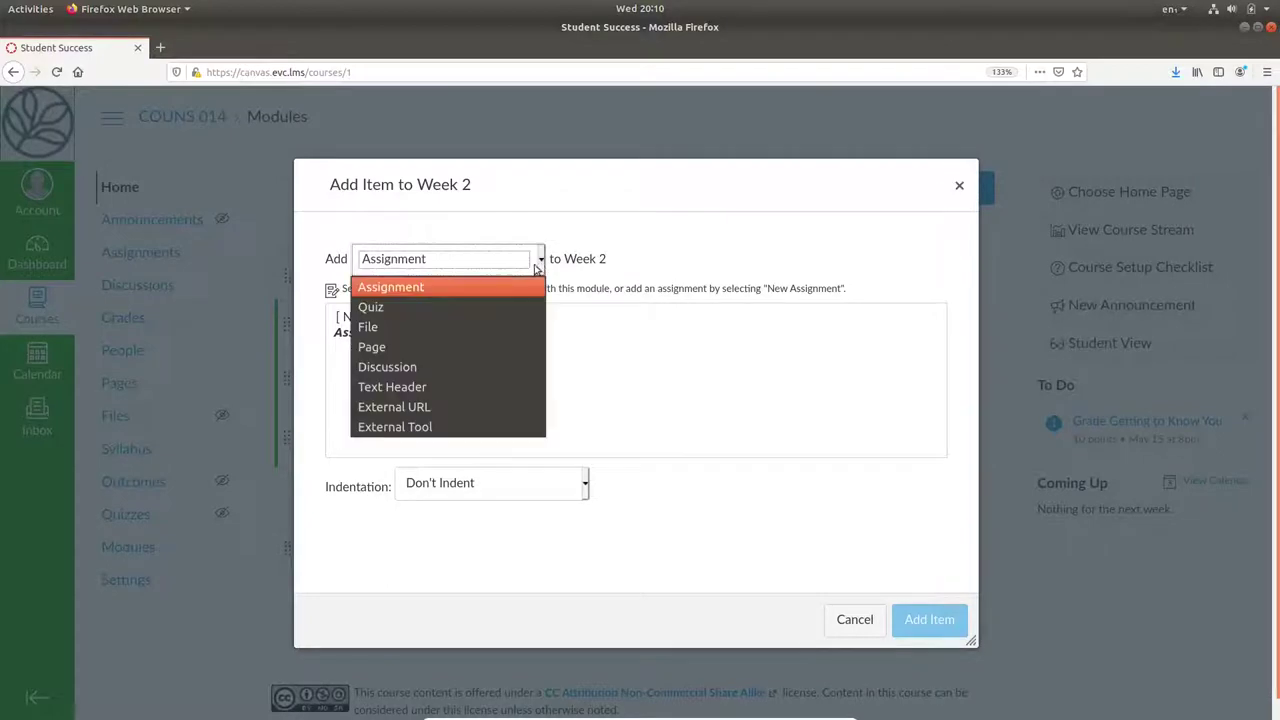
{"action": "left_click", "coordinate": [381, 308]}
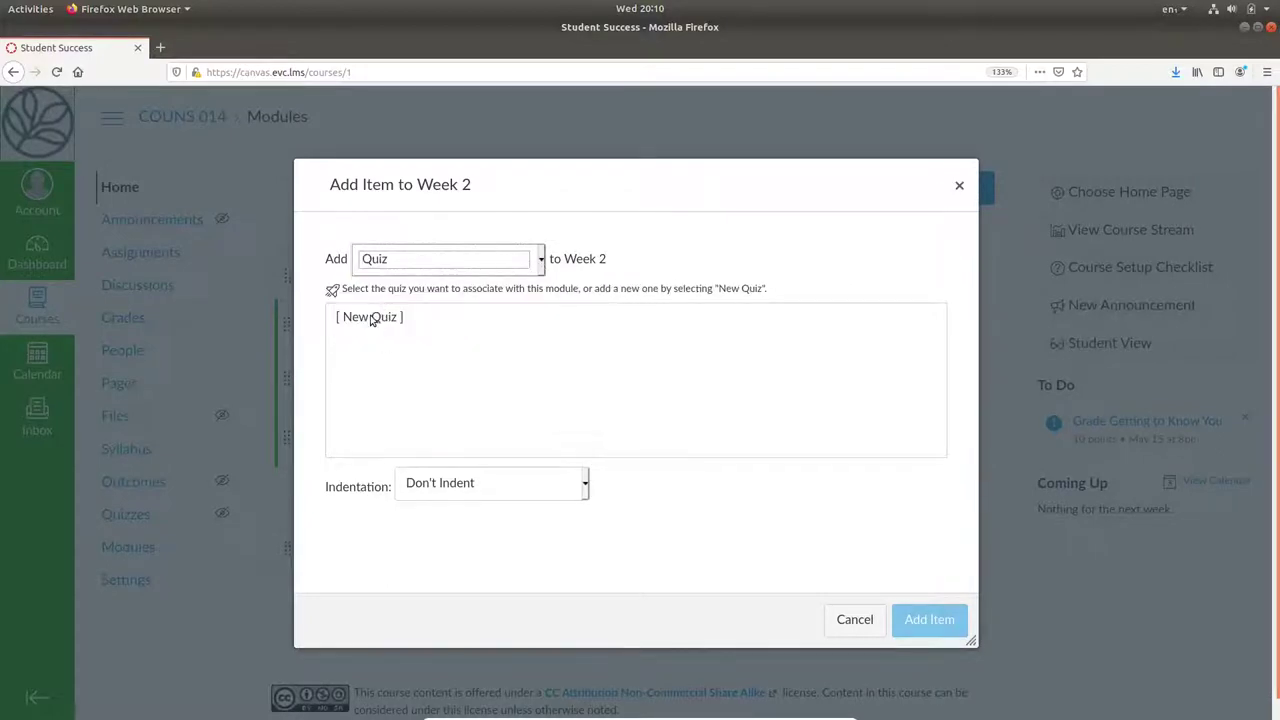
{"action": "left_click", "coordinate": [371, 319]}
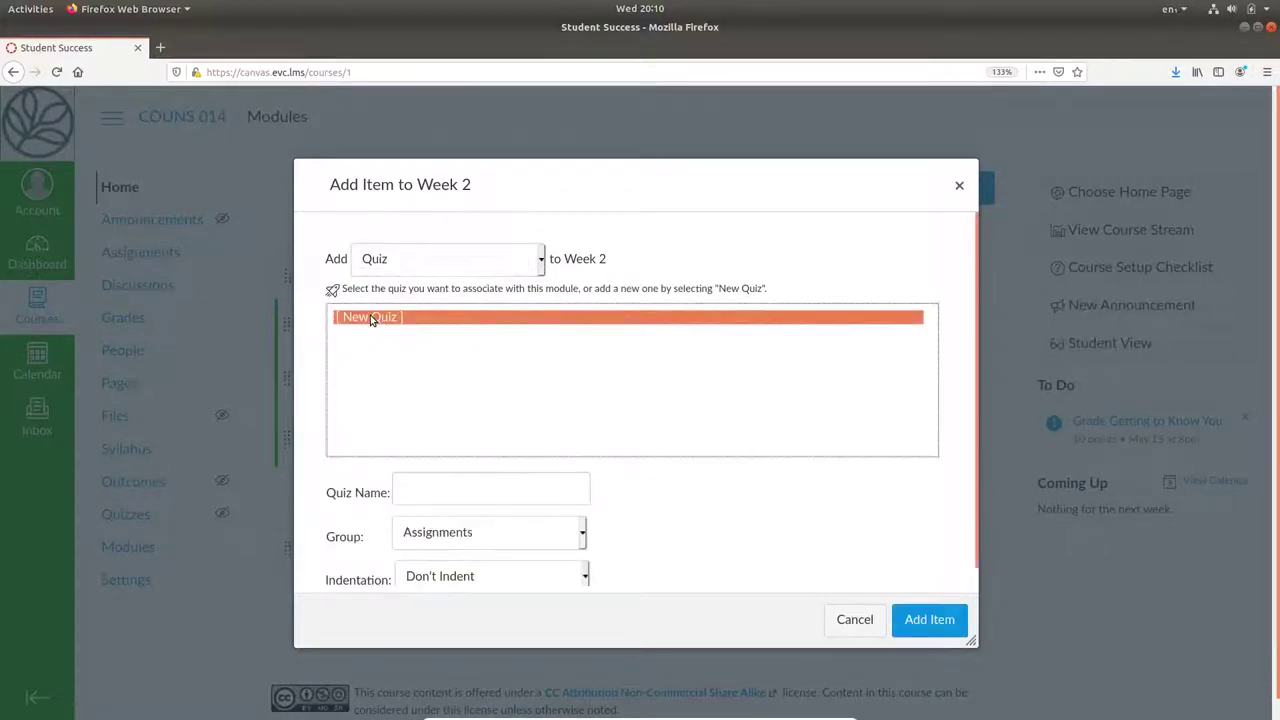
{"action": "left_click", "coordinate": [466, 486]}
{"action": "type", "text": "Quiz #1"}
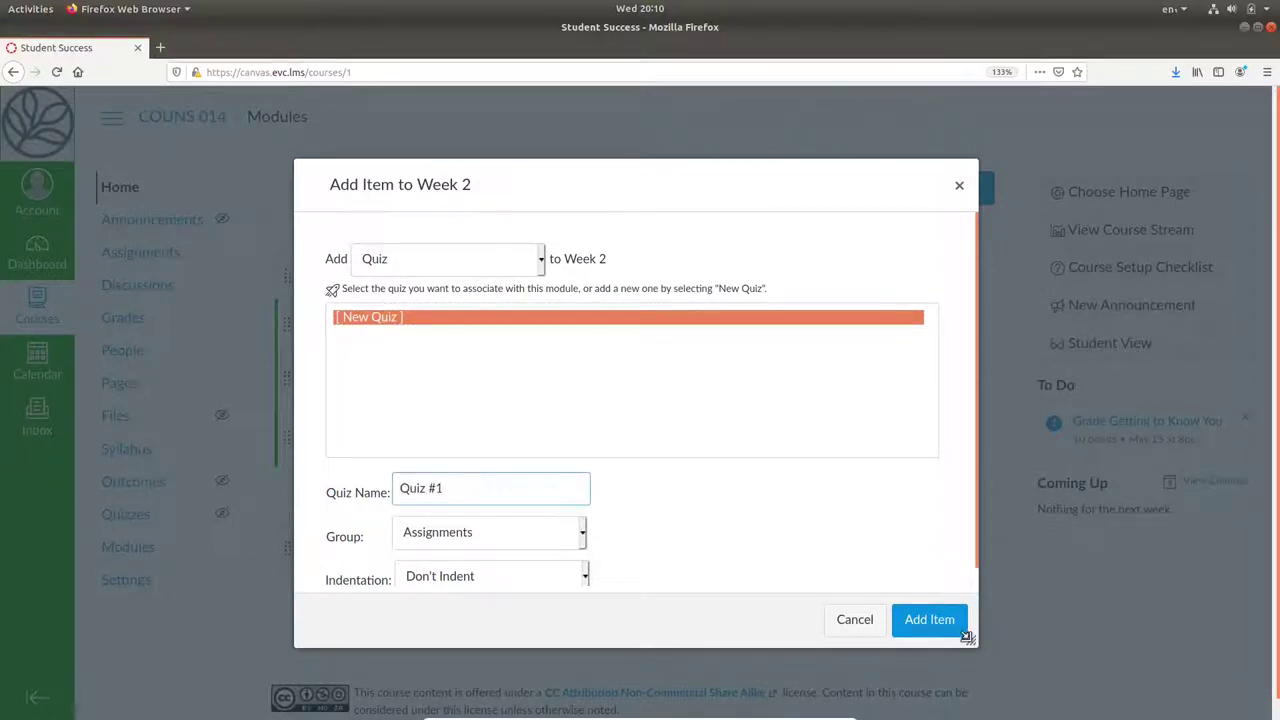
{"action": "left_click", "coordinate": [940, 628]}
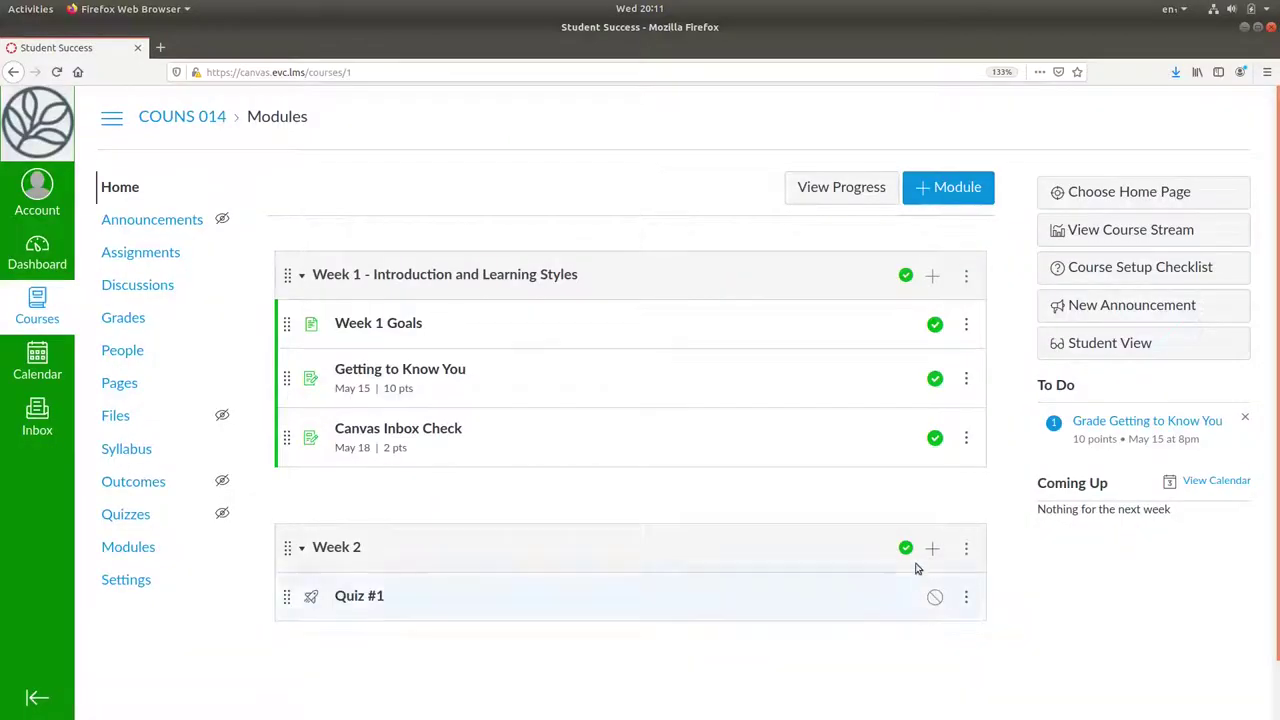
Step: Open Quiz #1 for editing and enter the quiz instructions "Please answer these questions."
{"action": "left_click", "coordinate": [351, 598]}
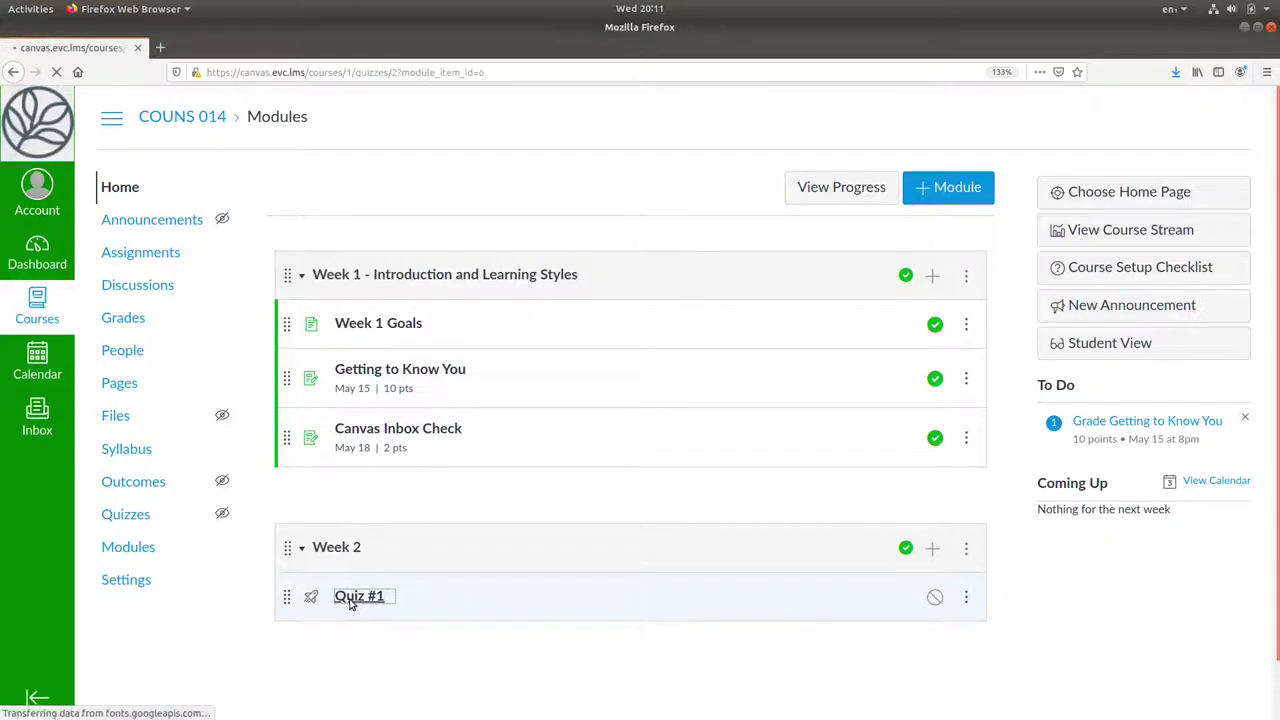
{"action": "left_click", "coordinate": [922, 190]}
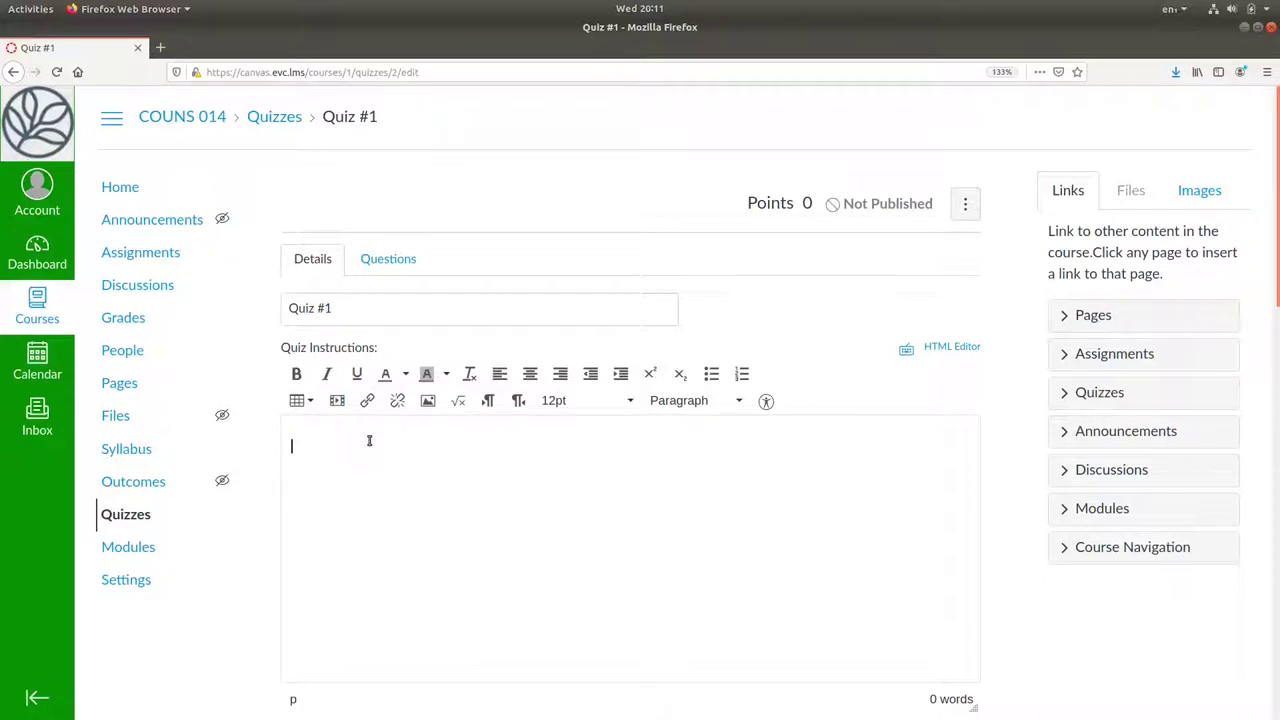
{"action": "type", "text": "Please answer these qu"}
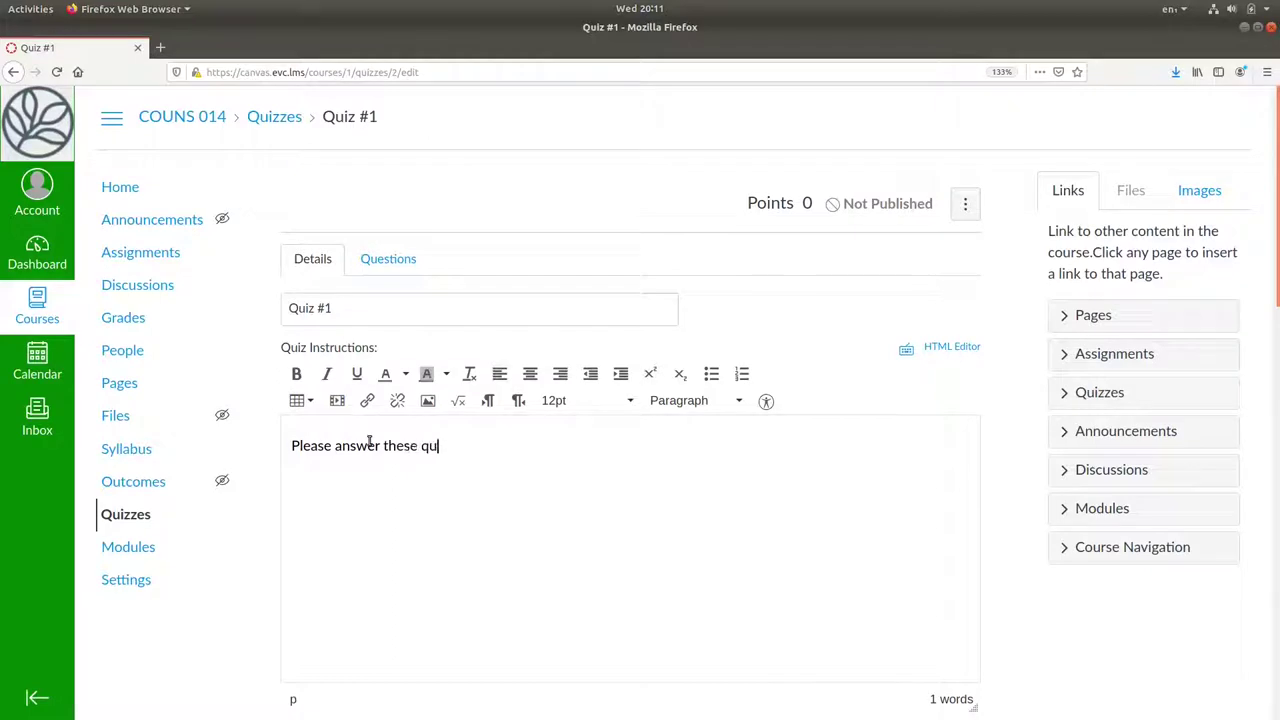
{"action": "type", "text": "estions."}
Step: Review the quiz type choices, keeping Graded Quiz, and enable a time limit of 30 minutes
{"action": "scroll", "coordinate": [1006, 466], "scroll_direction": "down", "scroll_amount": 5}
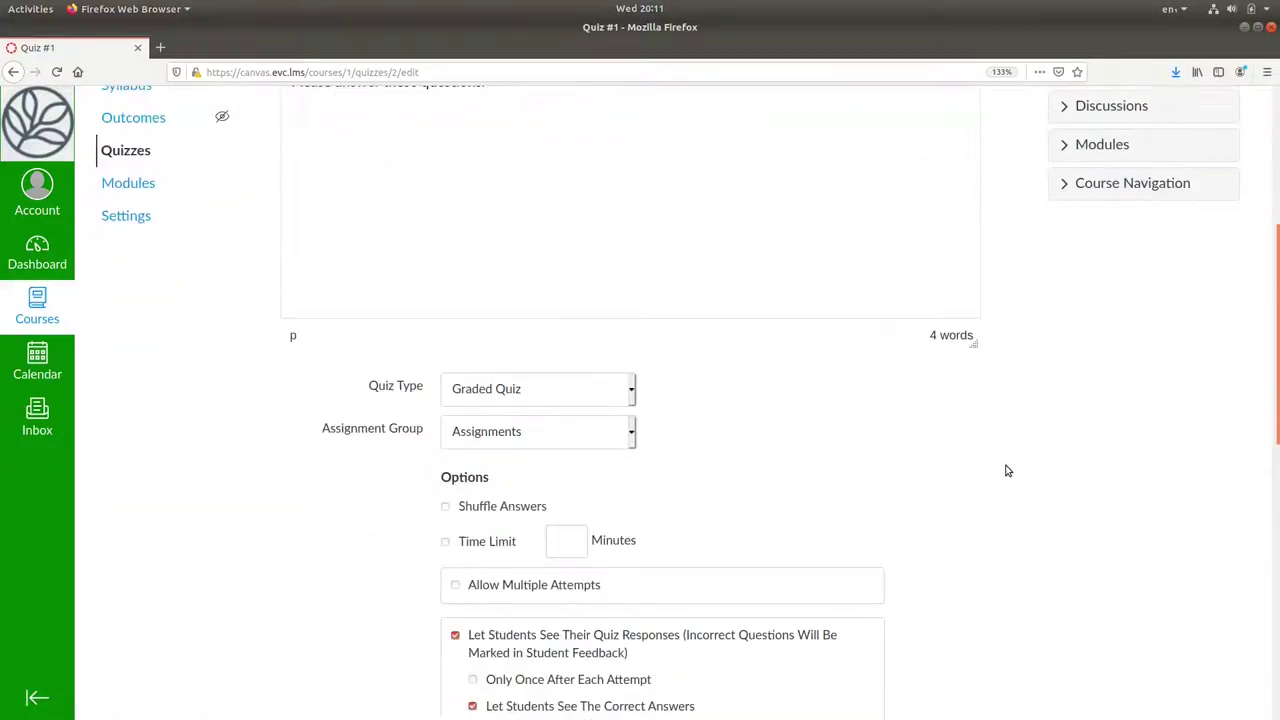
{"action": "left_click", "coordinate": [632, 399]}
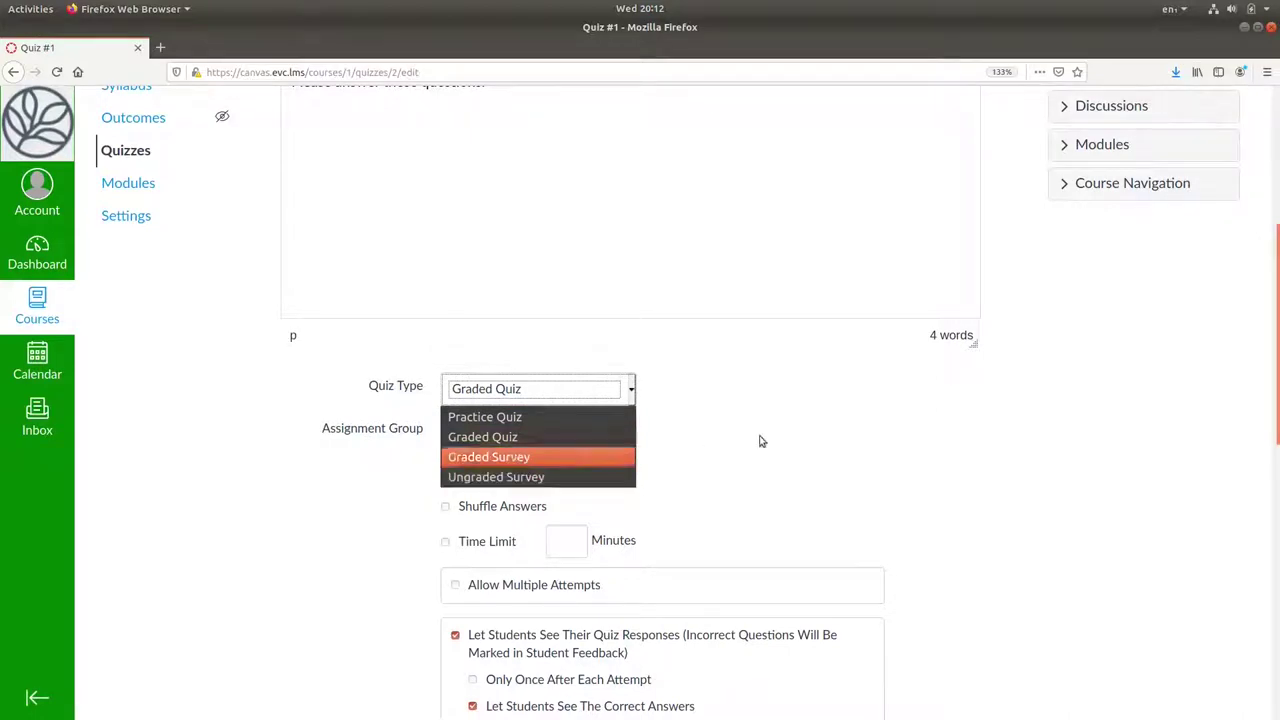
{"action": "left_click", "coordinate": [799, 435]}
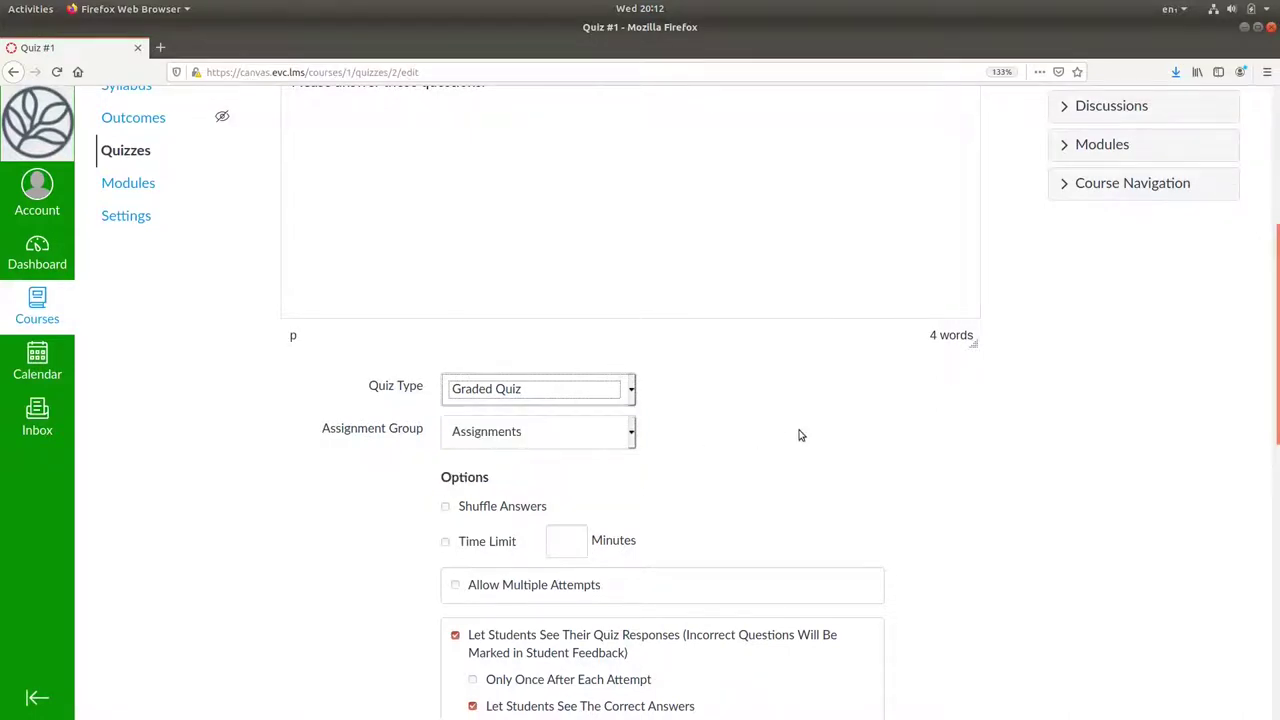
{"action": "scroll", "coordinate": [799, 435], "scroll_direction": "down", "scroll_amount": 3}
{"action": "left_click", "coordinate": [445, 281]}
{"action": "left_click", "coordinate": [569, 289]}
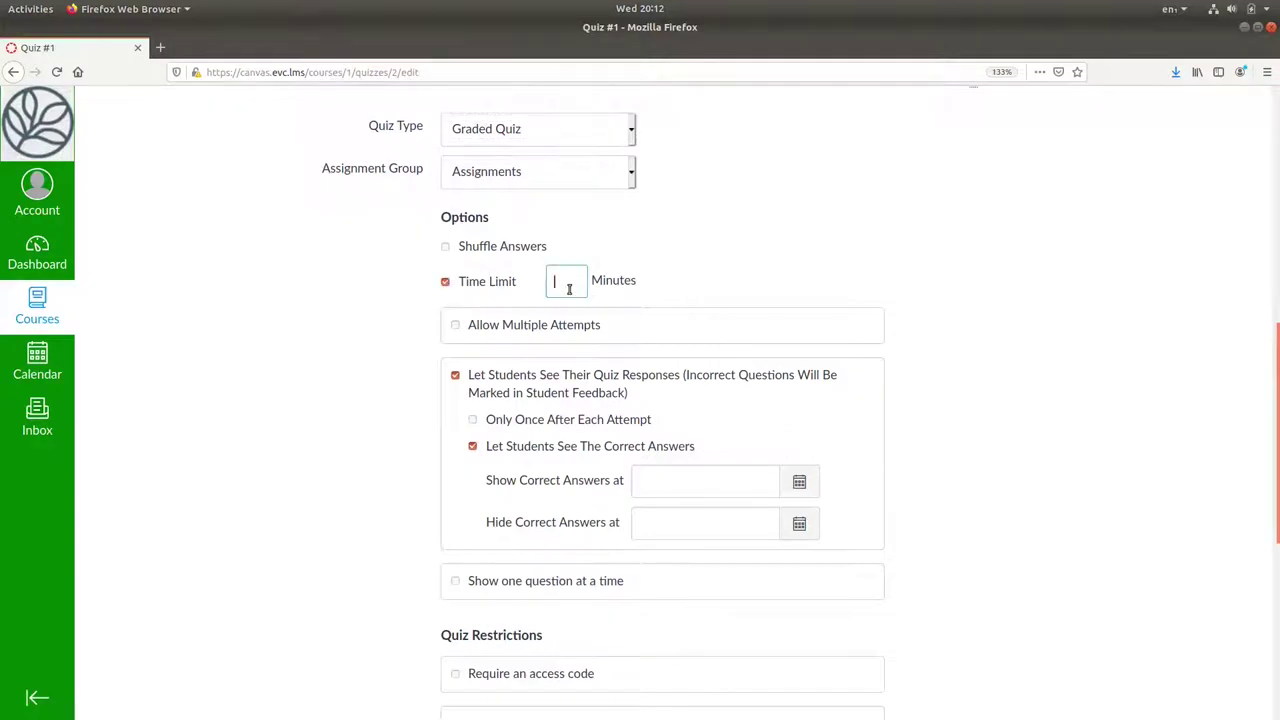
{"action": "type", "text": "30"}
Step: Set the quiz's correct answers to show at May 20, 2020 4:05 pm
{"action": "left_click", "coordinate": [801, 482]}
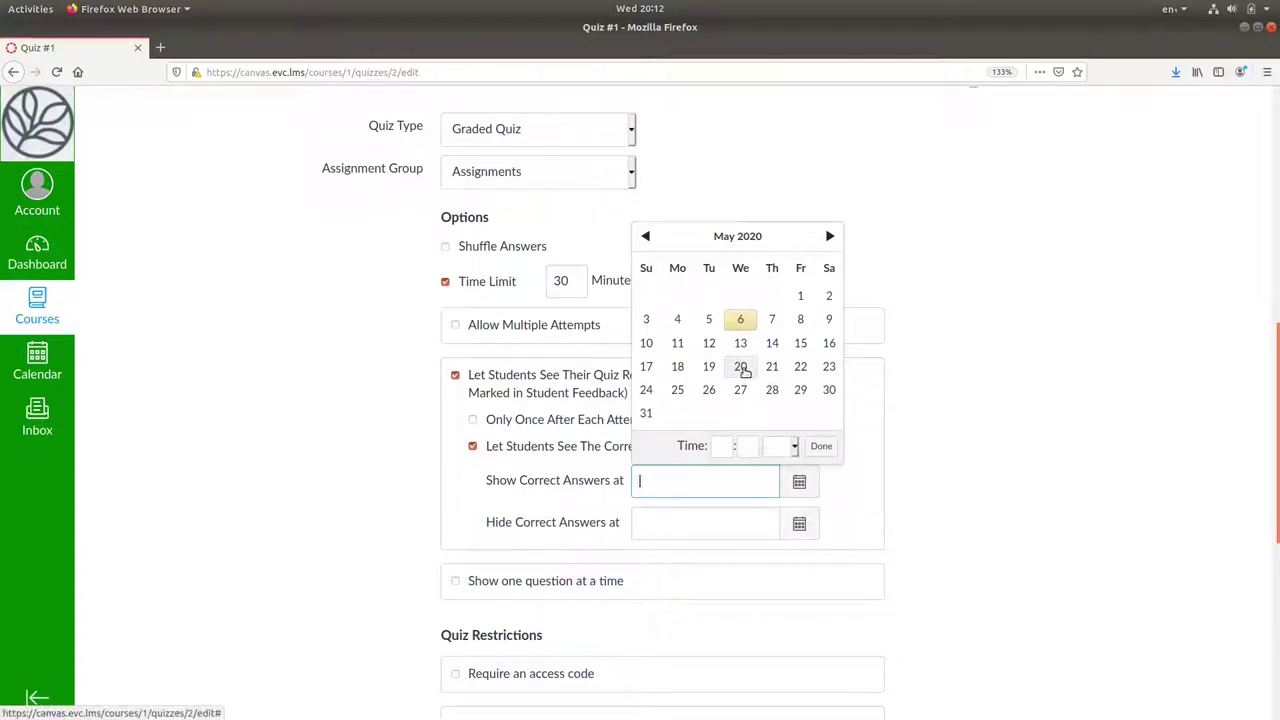
{"action": "left_click", "coordinate": [741, 367]}
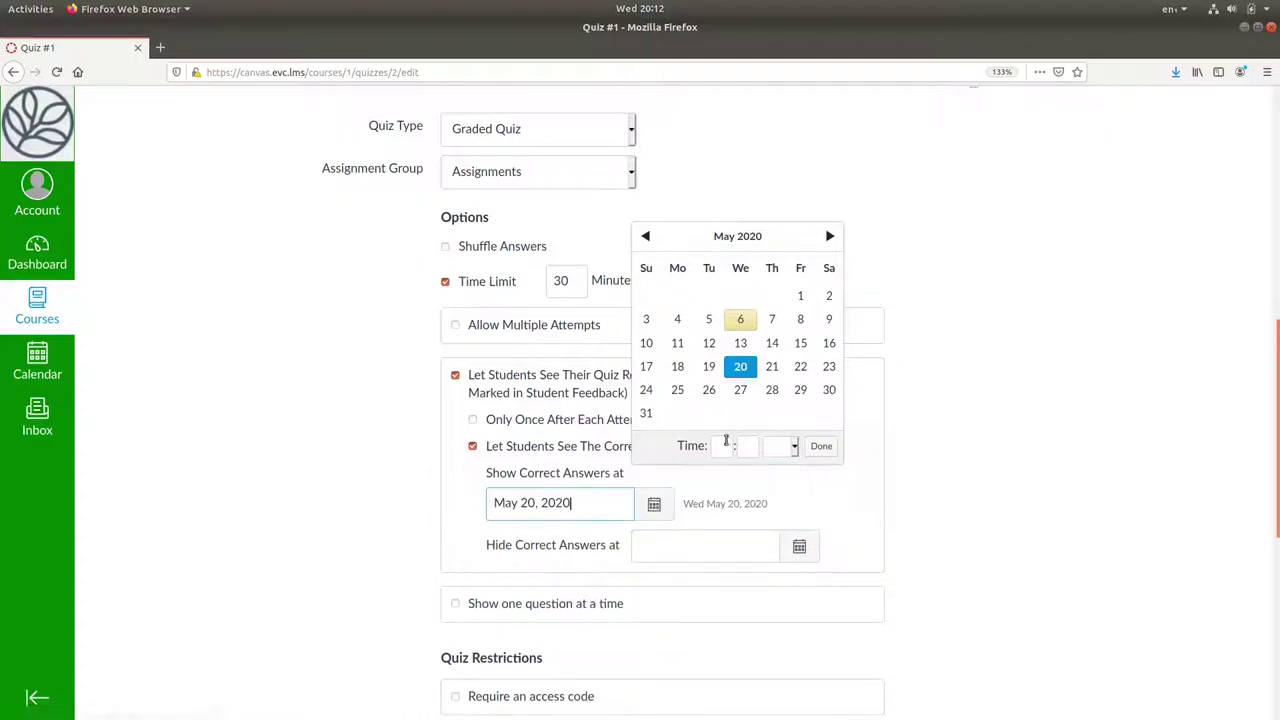
{"action": "left_click", "coordinate": [724, 446]}
{"action": "type", "text": "4"}
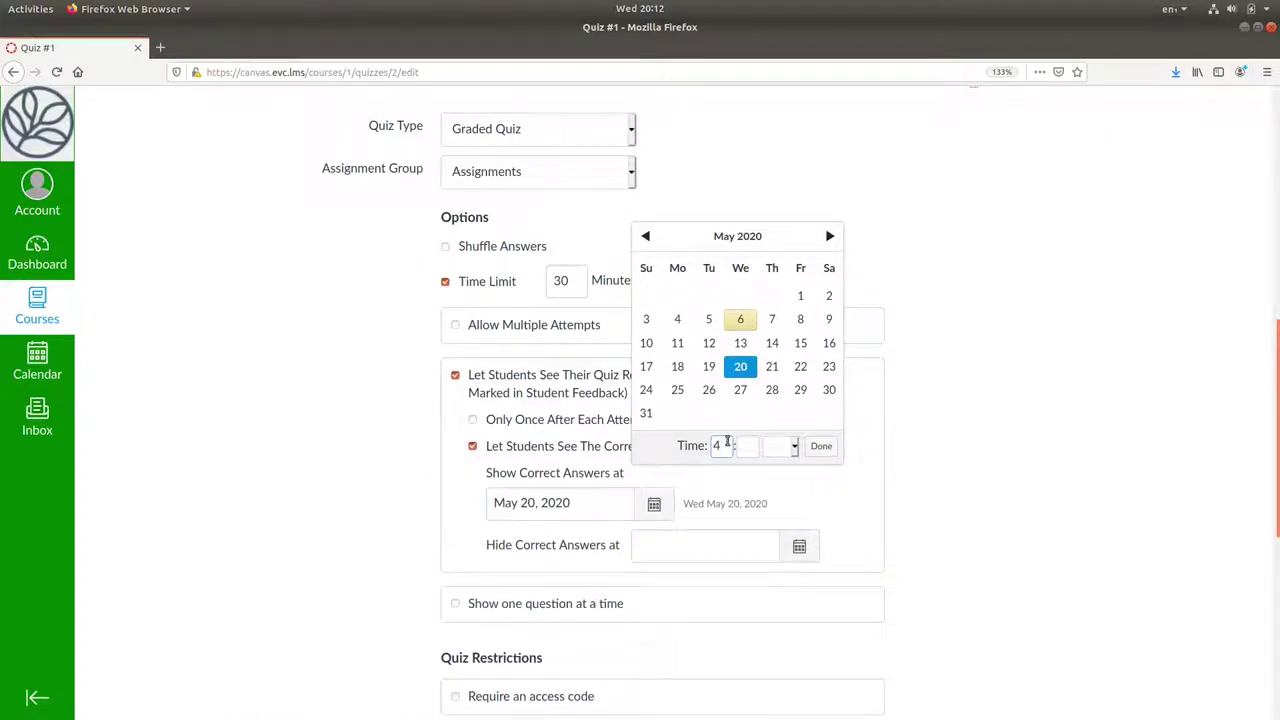
{"action": "key", "text": "Tab"}
{"action": "type", "text": "05"}
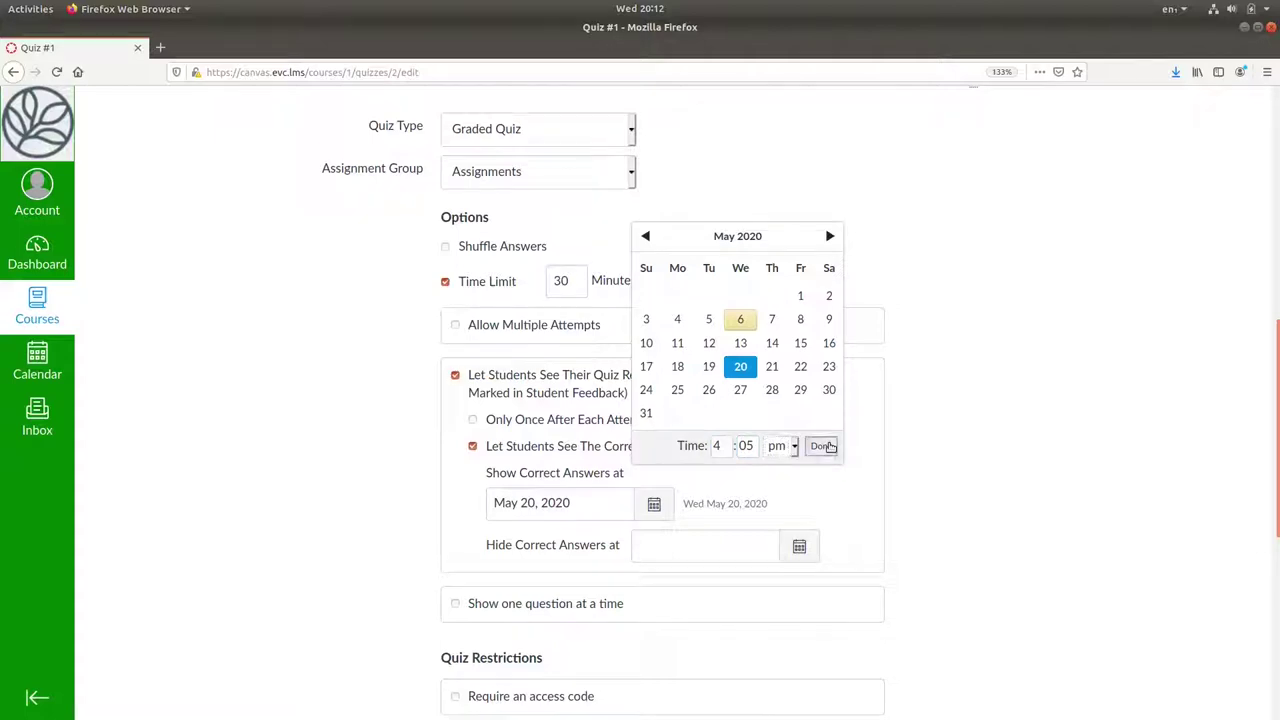
{"action": "left_click", "coordinate": [824, 447]}
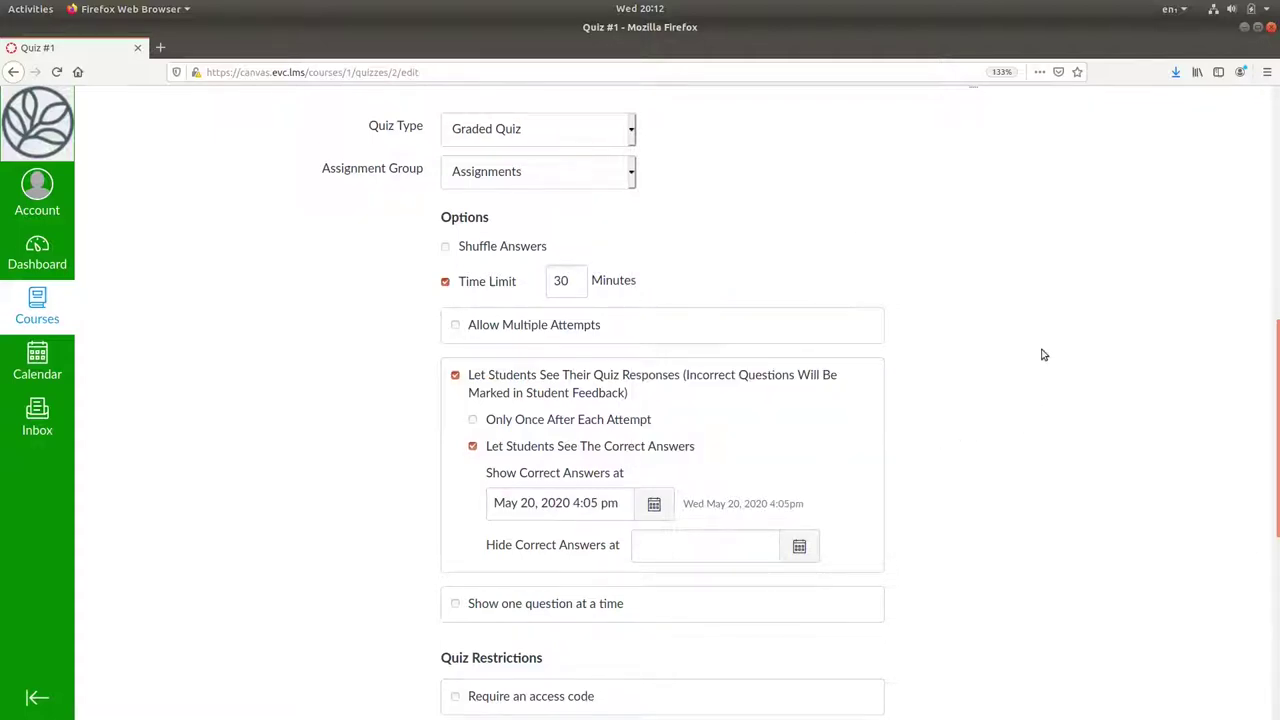
Step: Set the quiz's due date to May 20, 2020 at 4:00 pm
{"action": "scroll", "coordinate": [1043, 355], "scroll_direction": "down", "scroll_amount": 5}
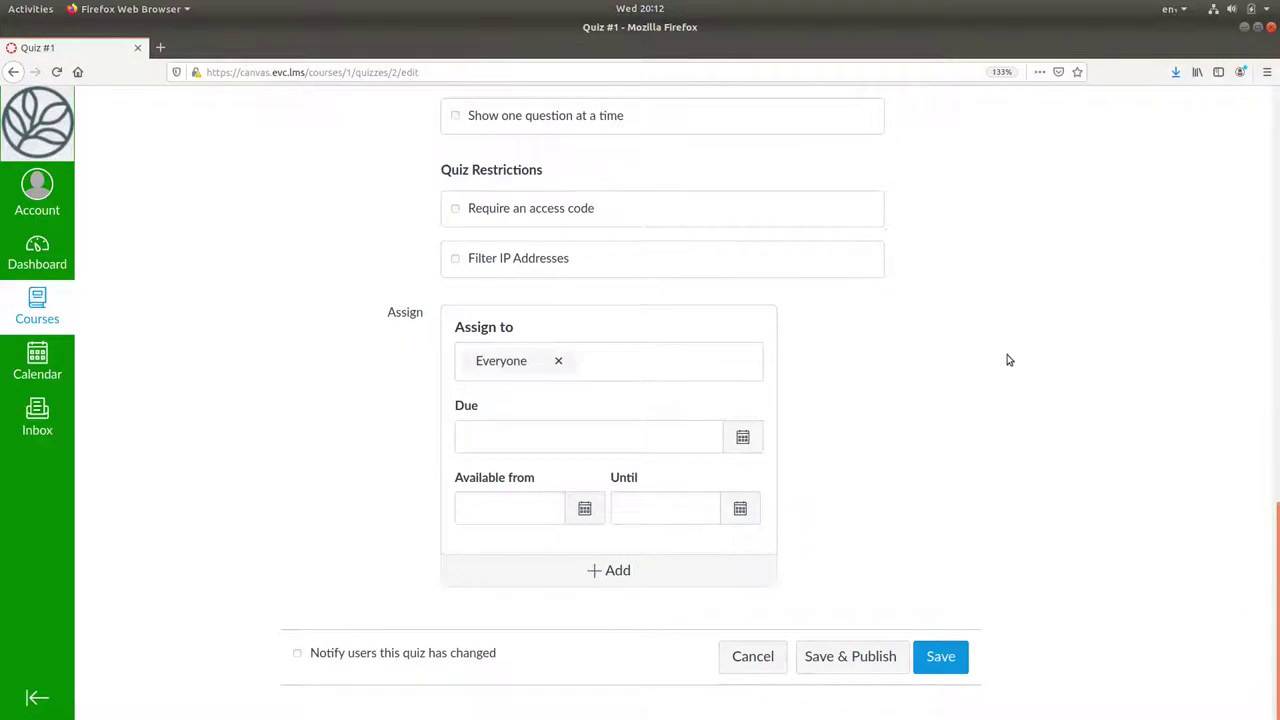
{"action": "left_click", "coordinate": [743, 437]}
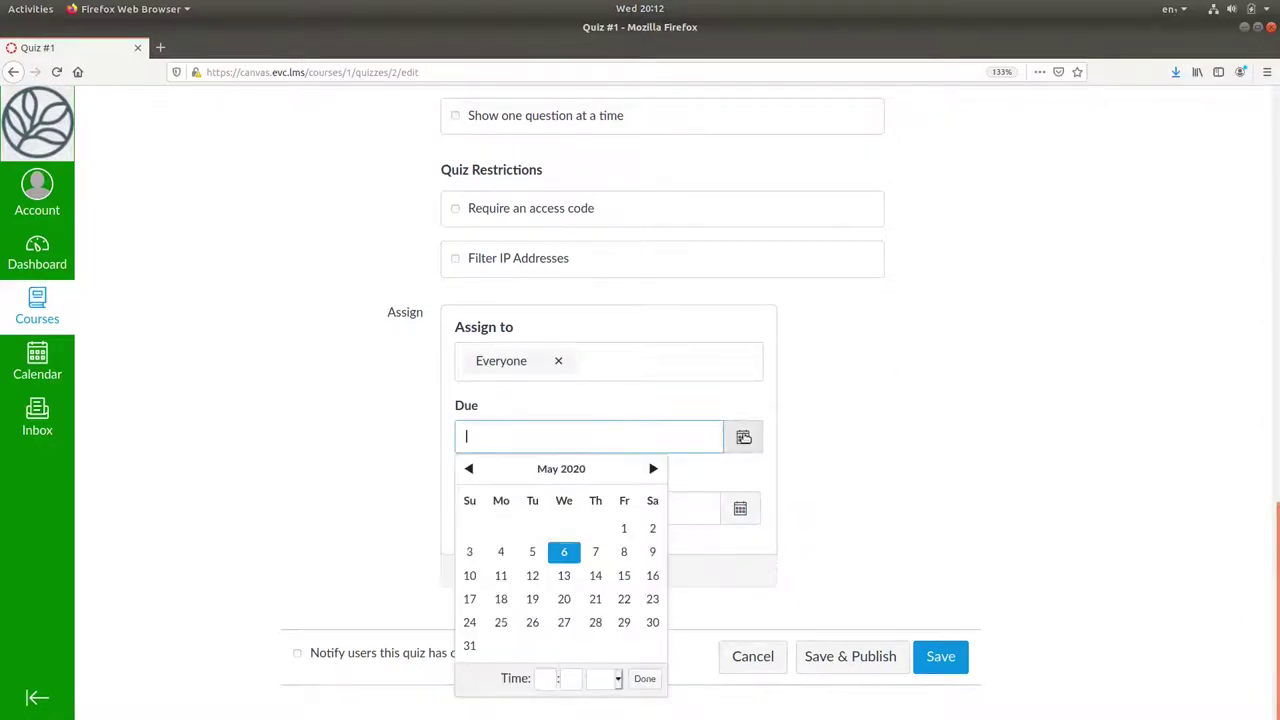
{"action": "left_click", "coordinate": [564, 599]}
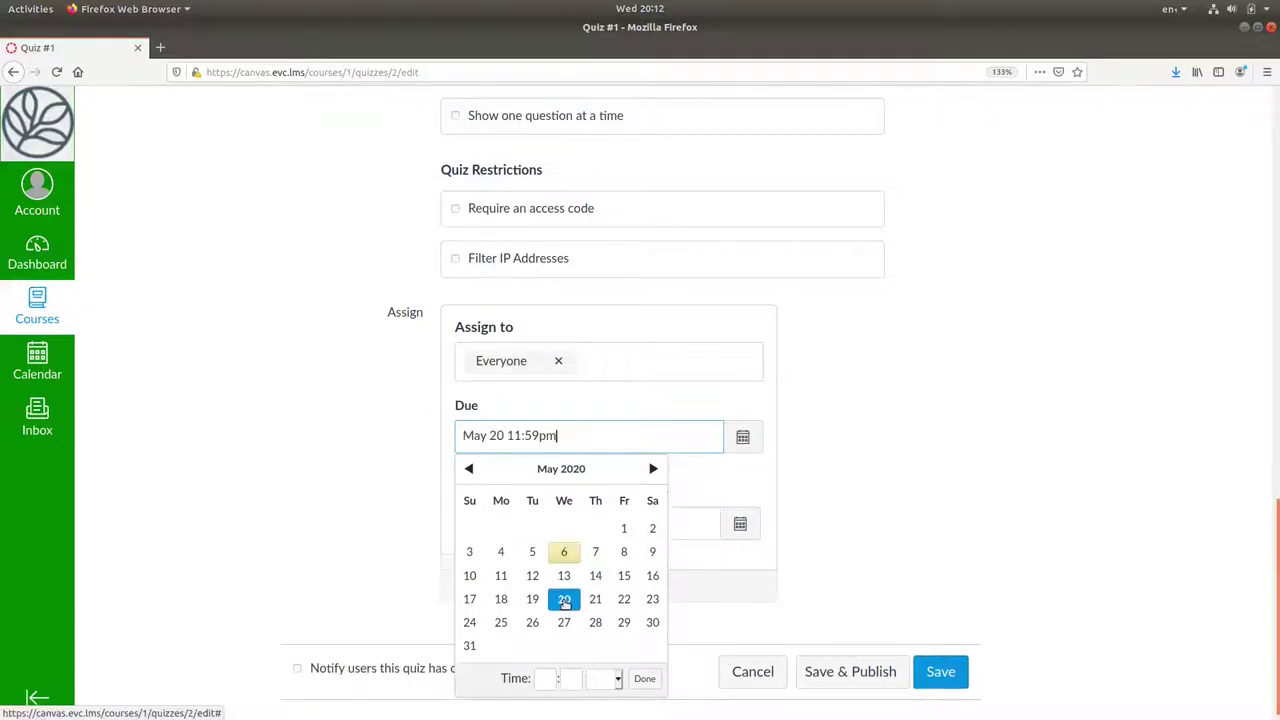
{"action": "left_click", "coordinate": [541, 678]}
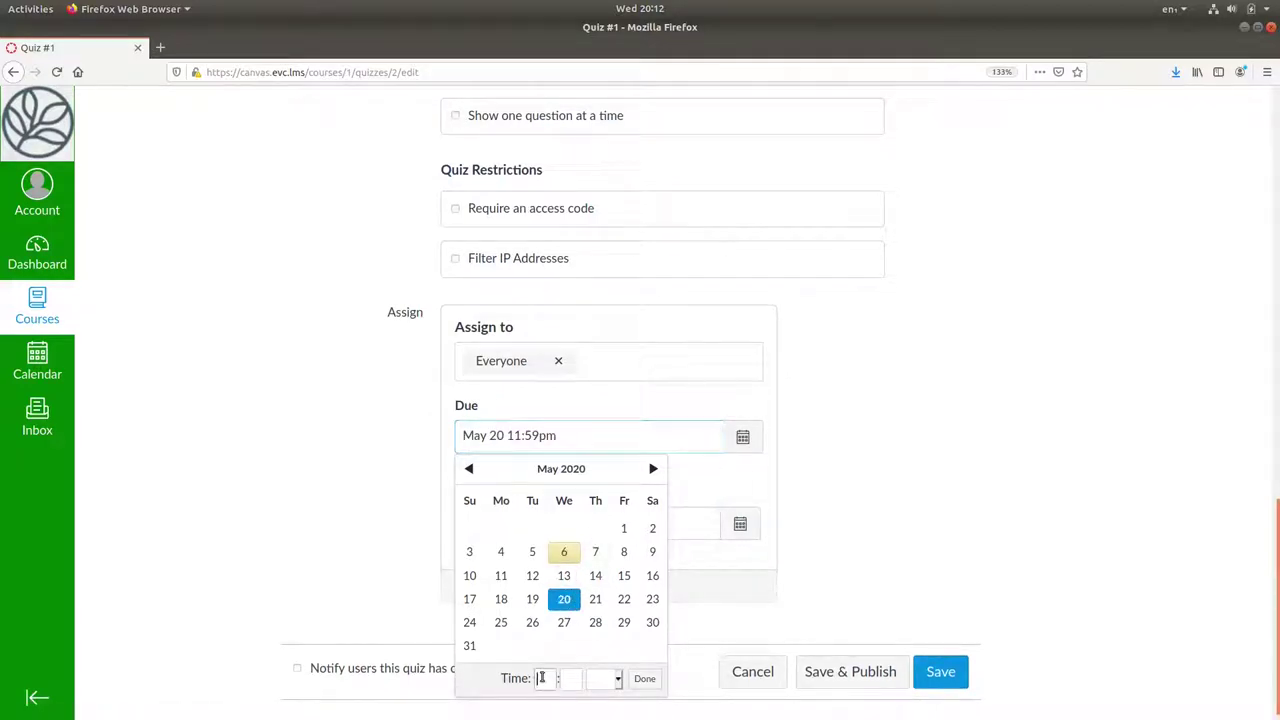
{"action": "type", "text": "4"}
{"action": "key", "text": "Tab"}
{"action": "type", "text": "00"}
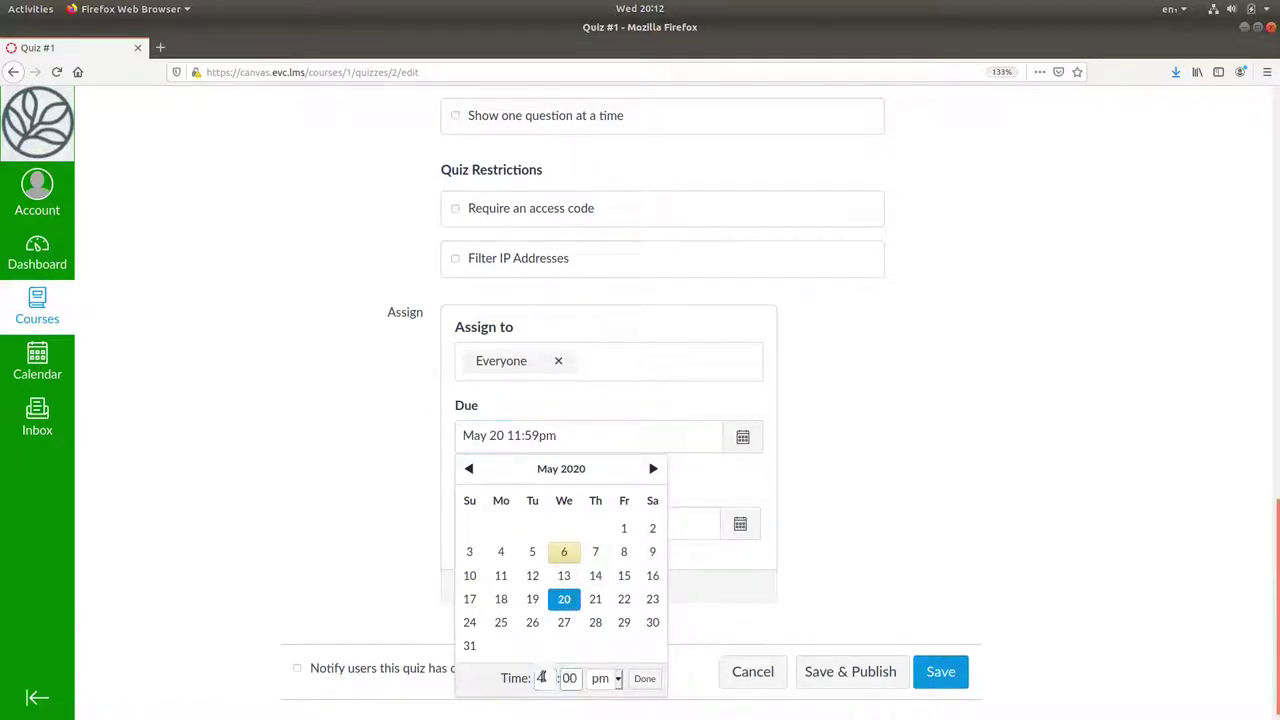
{"action": "left_click", "coordinate": [645, 678]}
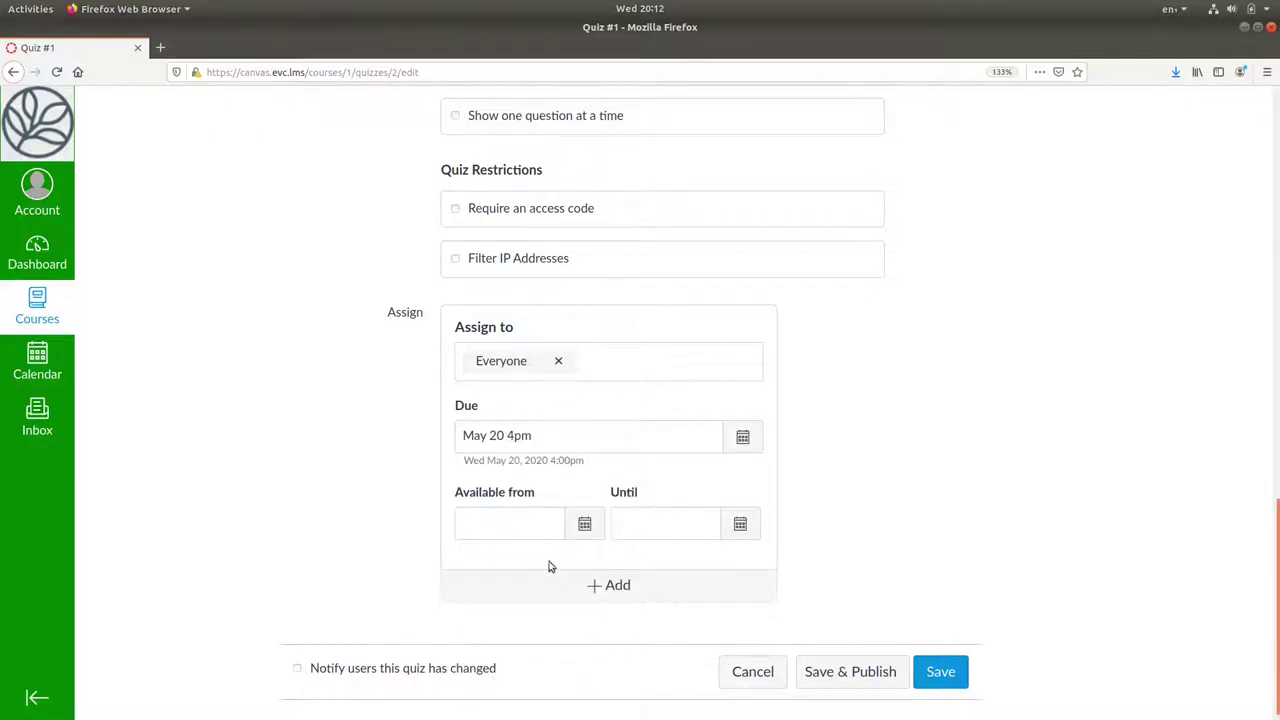
Step: Set the quiz's Available from date to May 18 at 12 am
{"action": "left_click", "coordinate": [526, 524]}
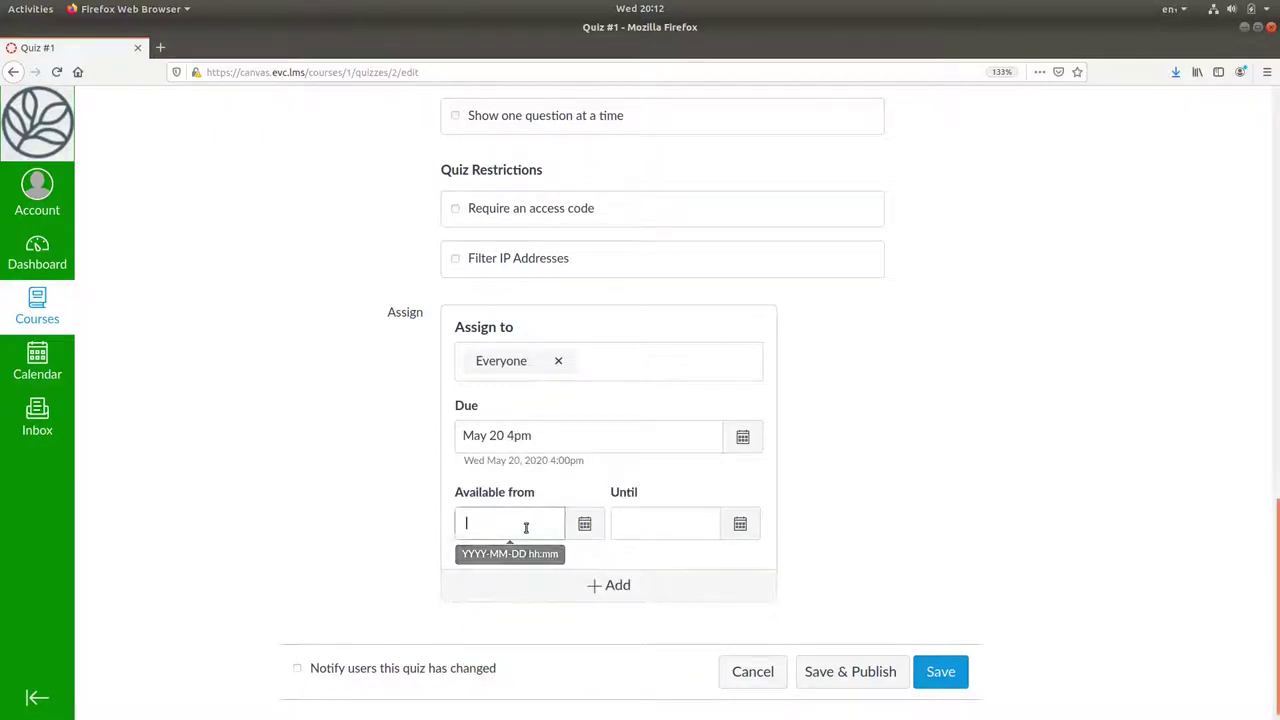
{"action": "left_click", "coordinate": [583, 524]}
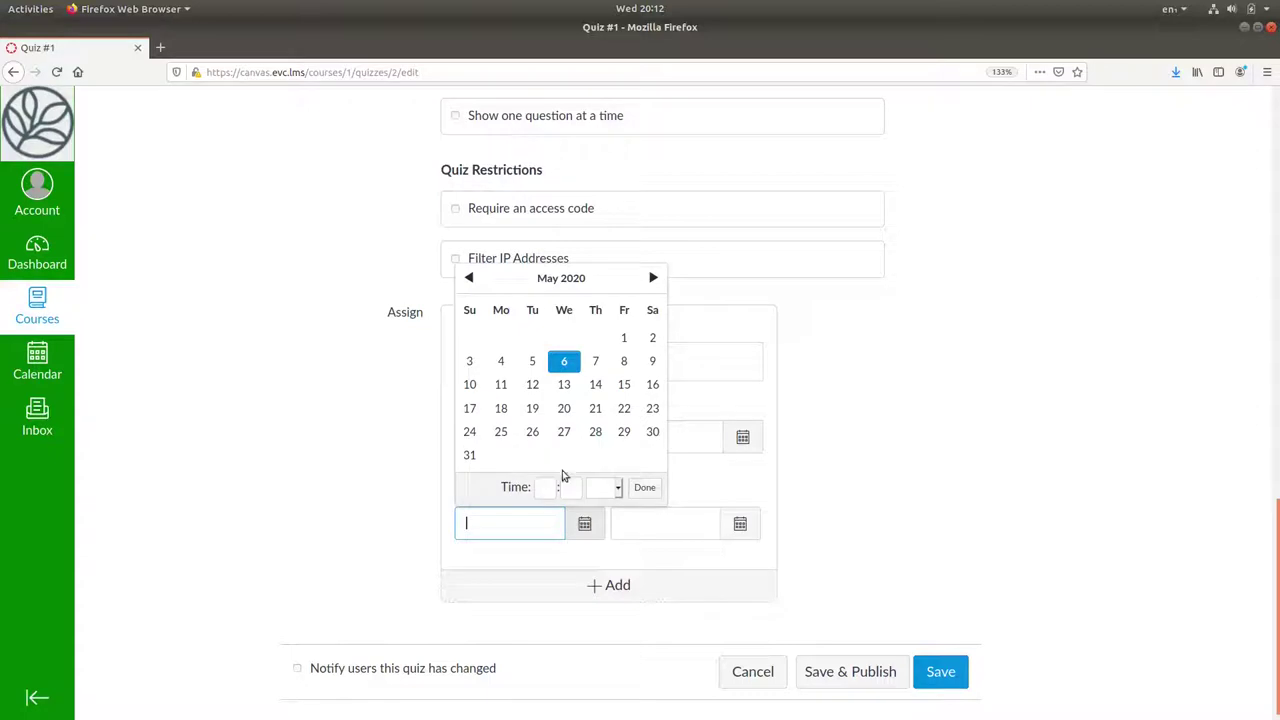
{"action": "left_click", "coordinate": [501, 408]}
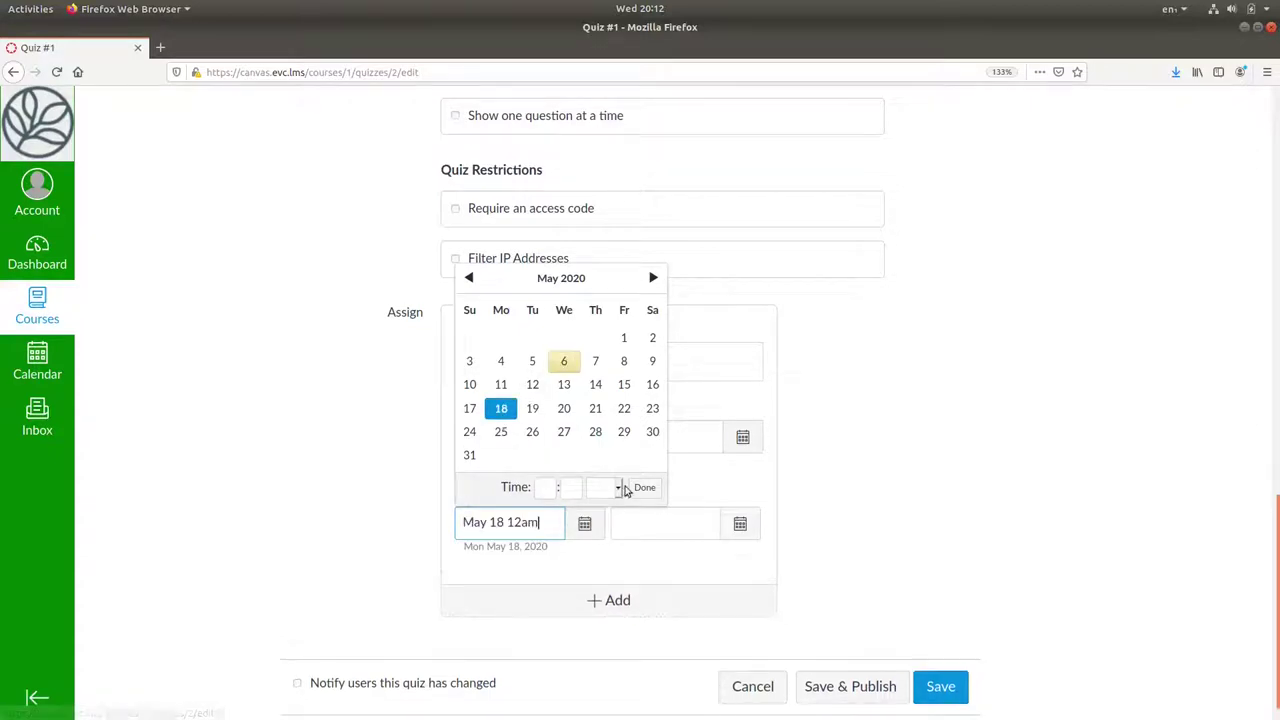
{"action": "left_click", "coordinate": [644, 487]}
Step: Set the quiz's Until date to May 20 at 4 pm and save the quiz without publishing it
{"action": "left_click", "coordinate": [740, 523]}
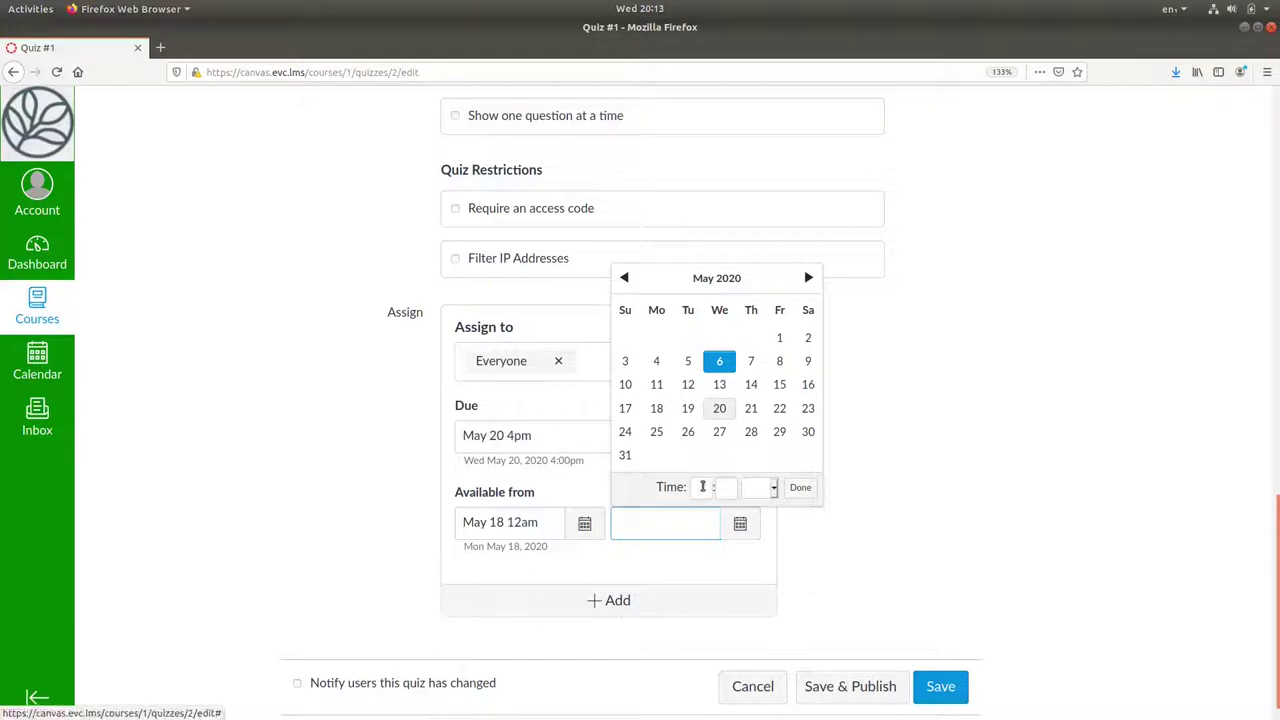
{"action": "left_click", "coordinate": [702, 487]}
{"action": "type", "text": "4"}
{"action": "key", "text": "Tab"}
{"action": "type", "text": "0"}
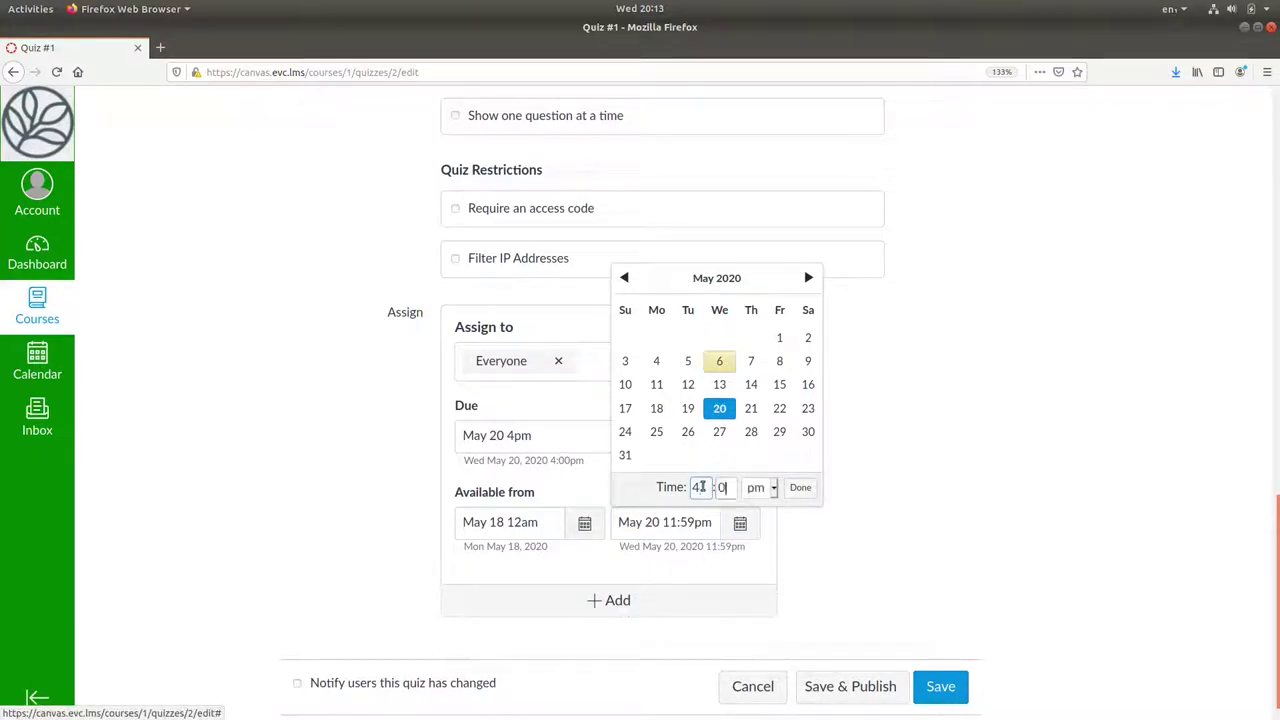
{"action": "type", "text": "0"}
{"action": "key", "text": "Tab"}
{"action": "left_click", "coordinate": [799, 490]}
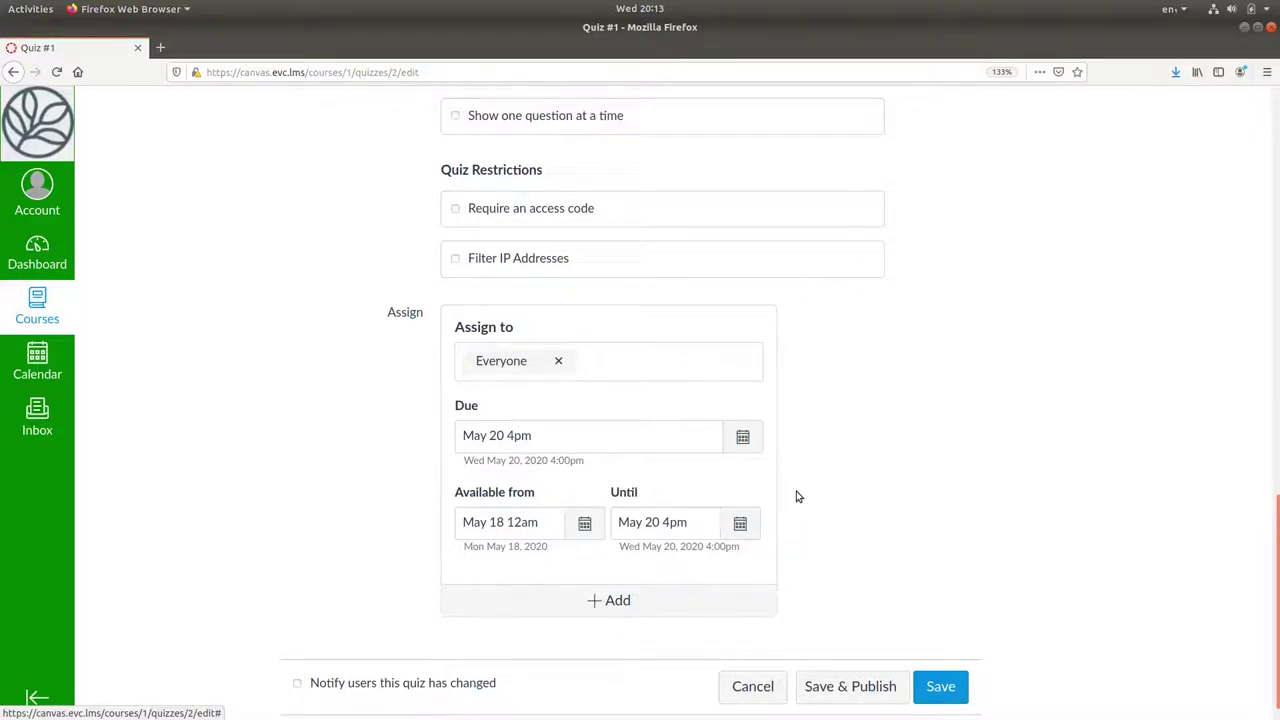
{"action": "left_click", "coordinate": [948, 689]}
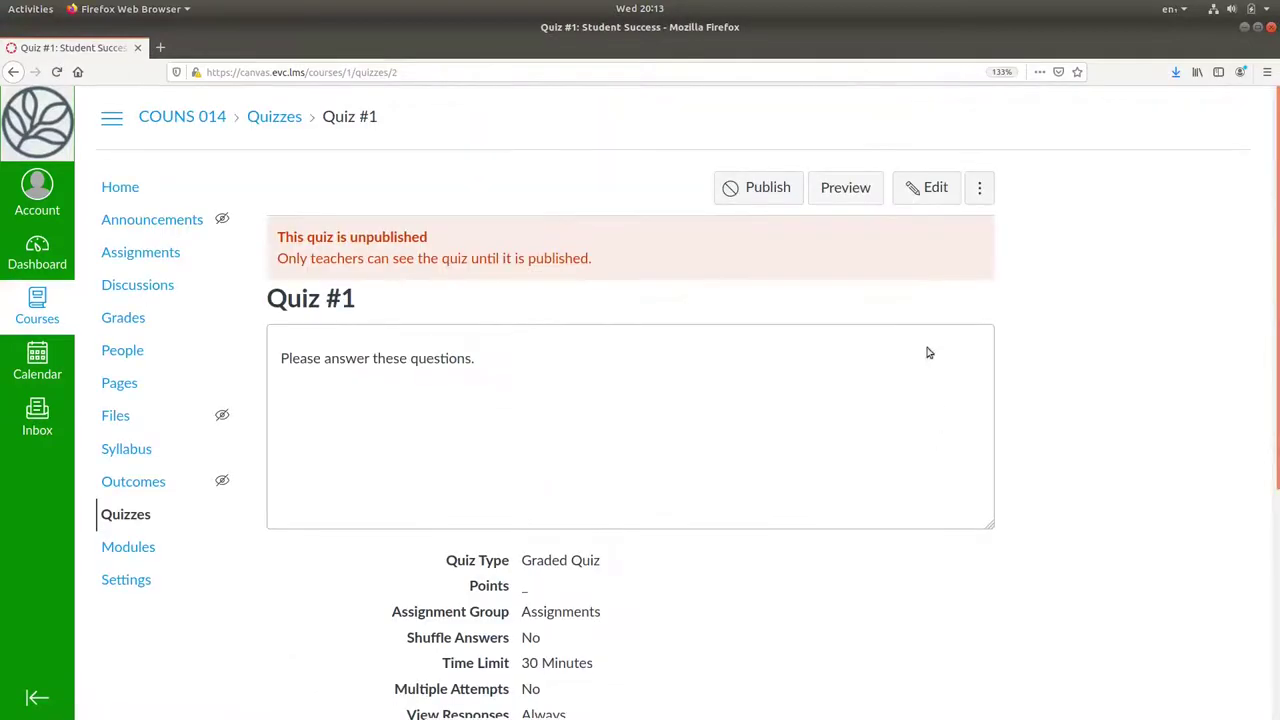
Step: Reopen the quiz for editing and add a True/False question titled "Attitudes"
{"action": "left_click", "coordinate": [935, 192]}
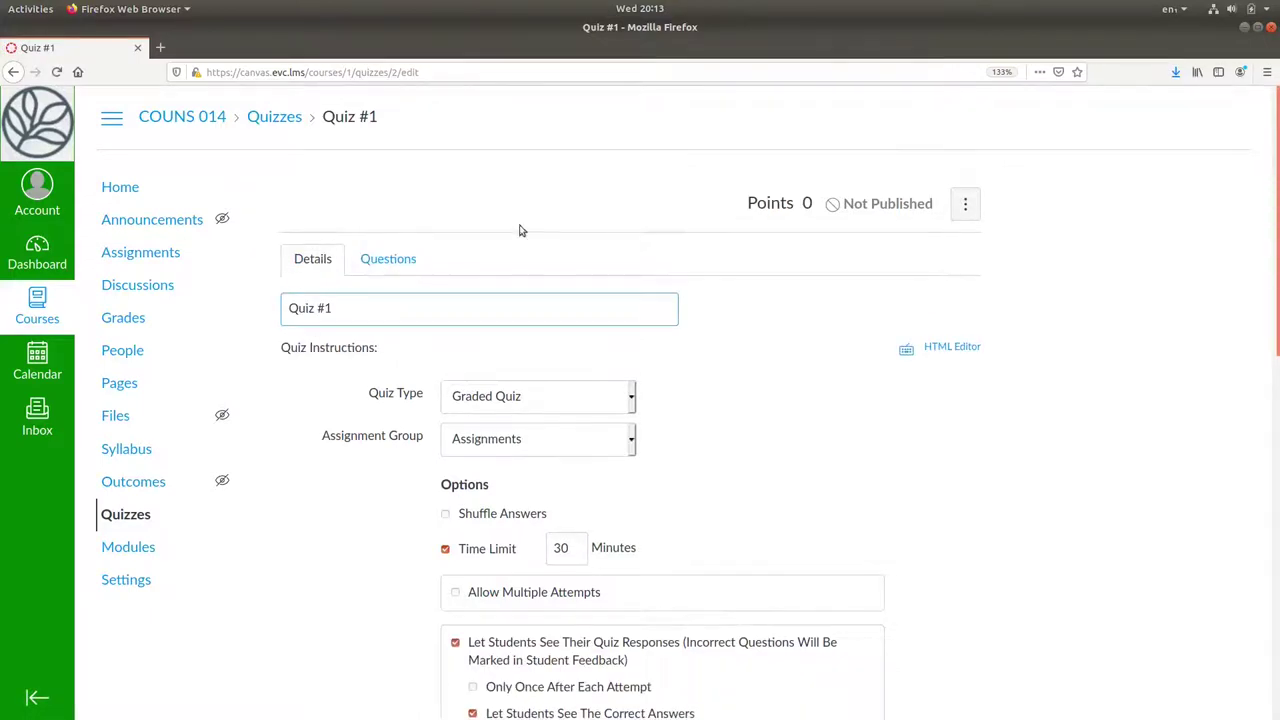
{"action": "left_click", "coordinate": [389, 260]}
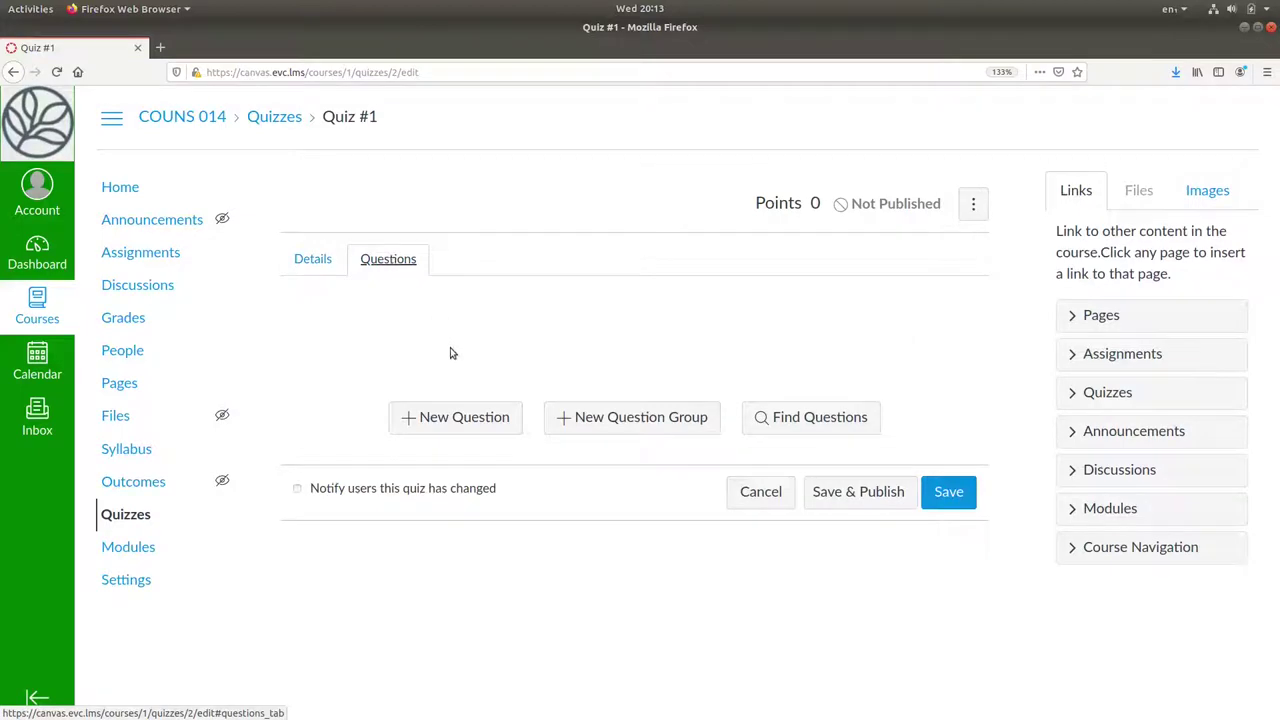
{"action": "left_click", "coordinate": [452, 424]}
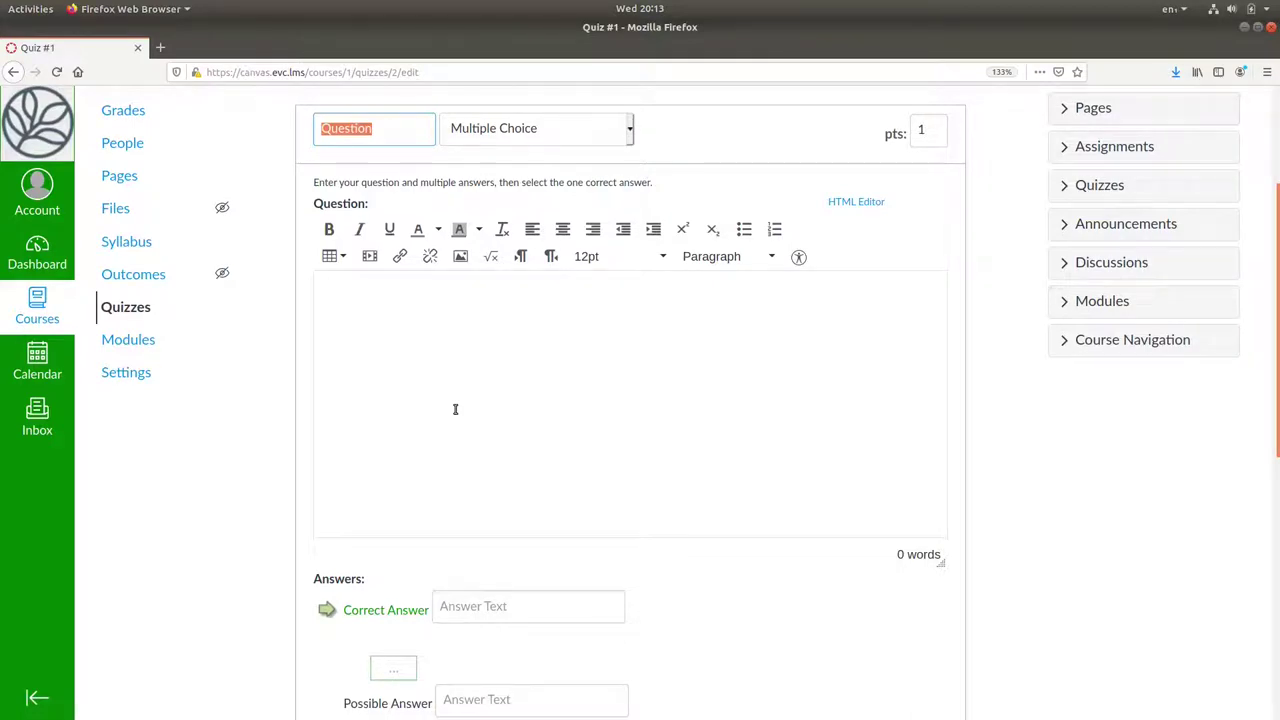
{"action": "type", "text": "Attitudes"}
{"action": "left_click", "coordinate": [630, 130]}
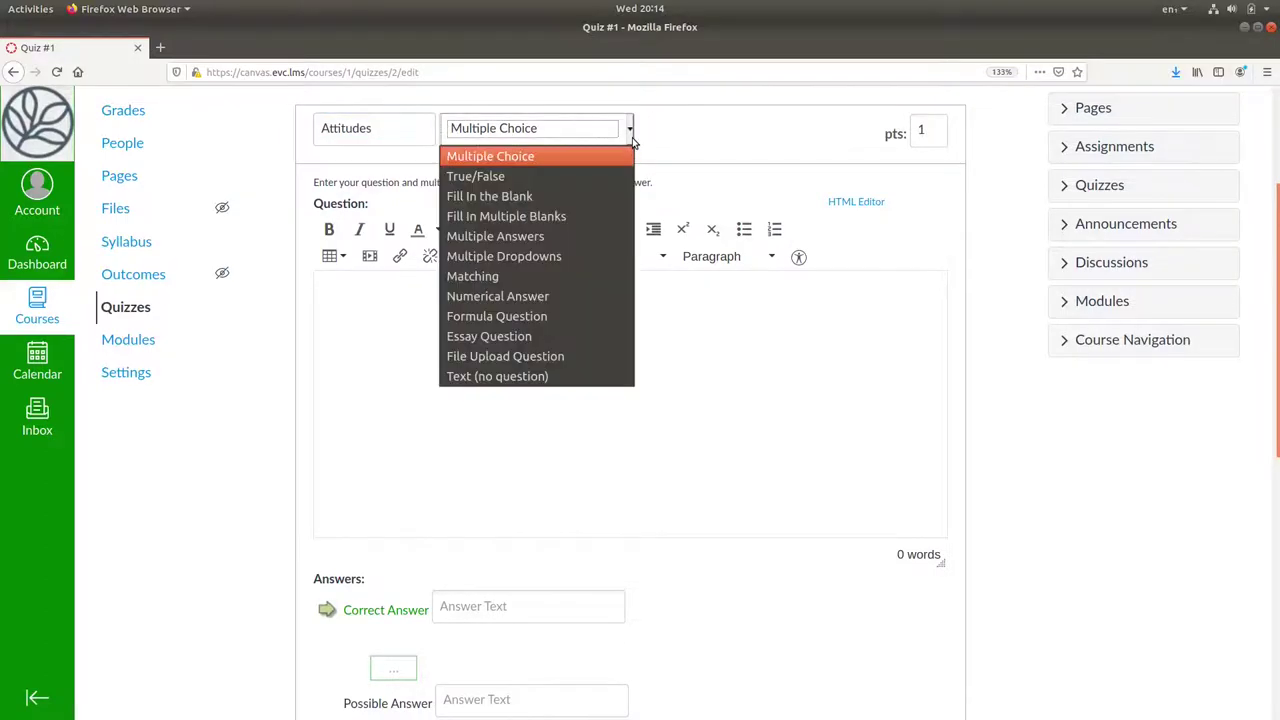
{"action": "left_click", "coordinate": [546, 176]}
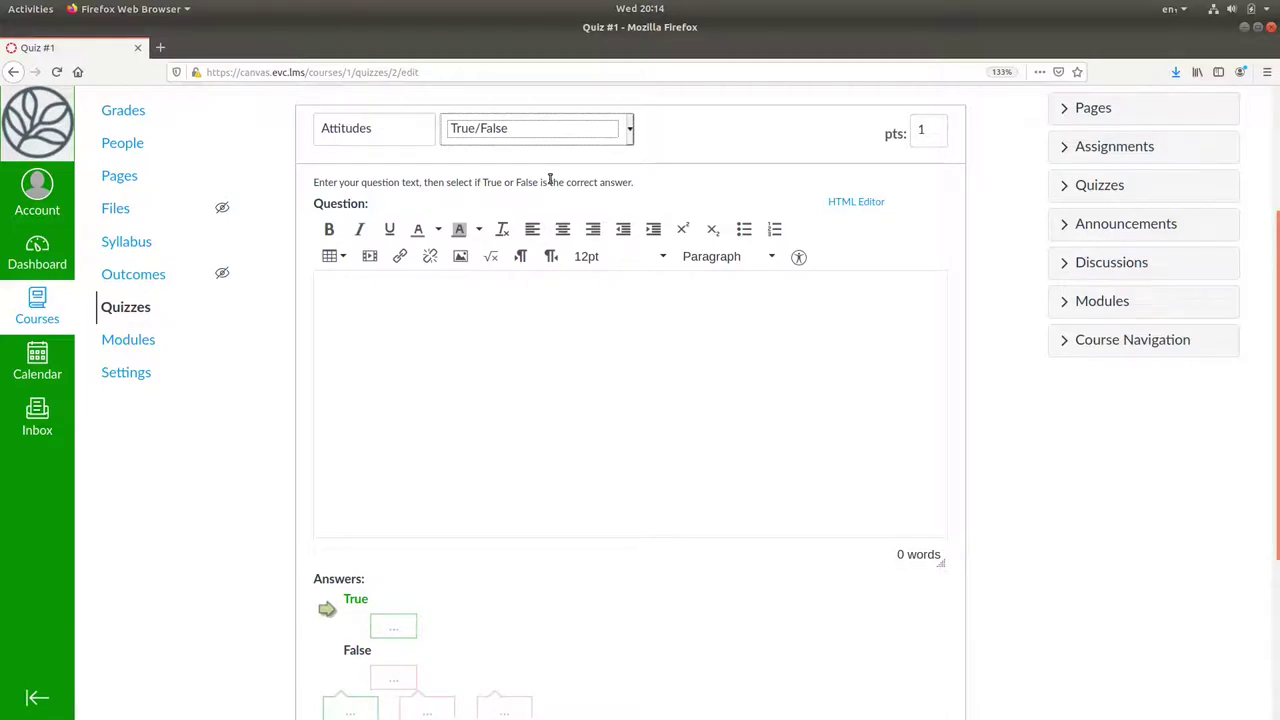
Step: Write "Attitude can affect our ability to learn and be successful." as the question text and save the question with True as the correct answer
{"action": "left_click", "coordinate": [424, 283]}
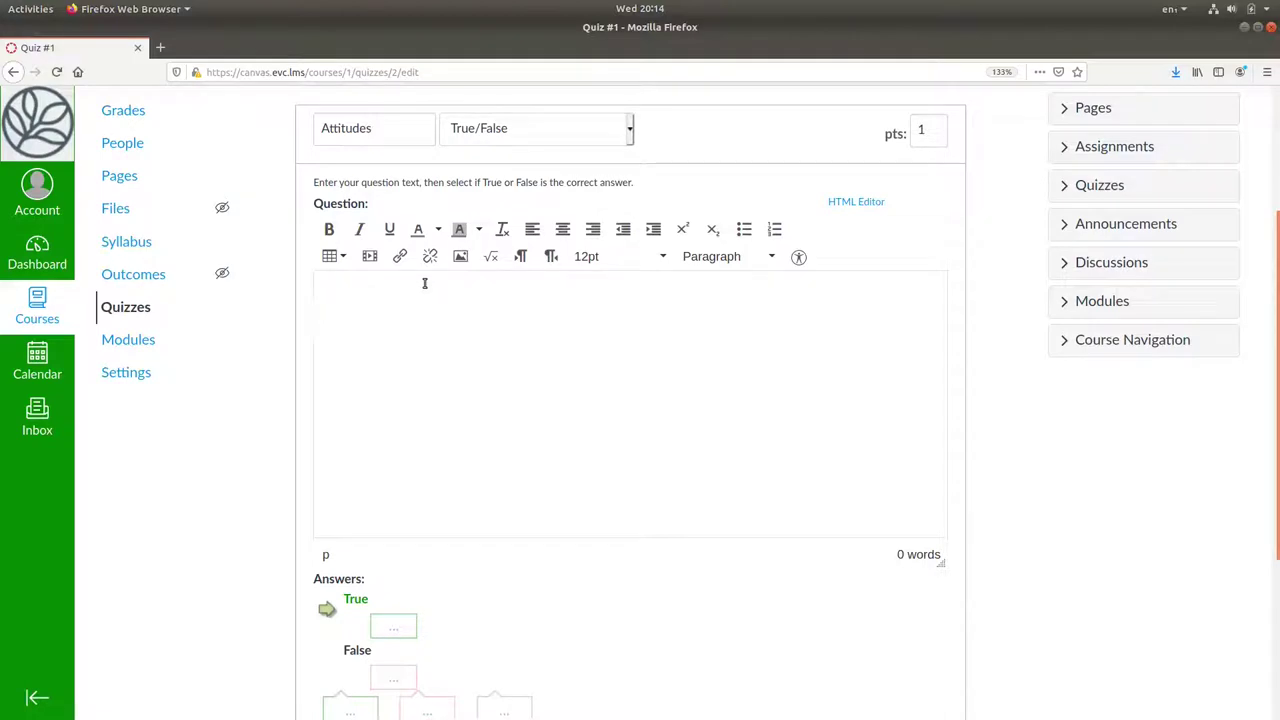
{"action": "type", "text": "Attitude can affect our ability to learn and be "}
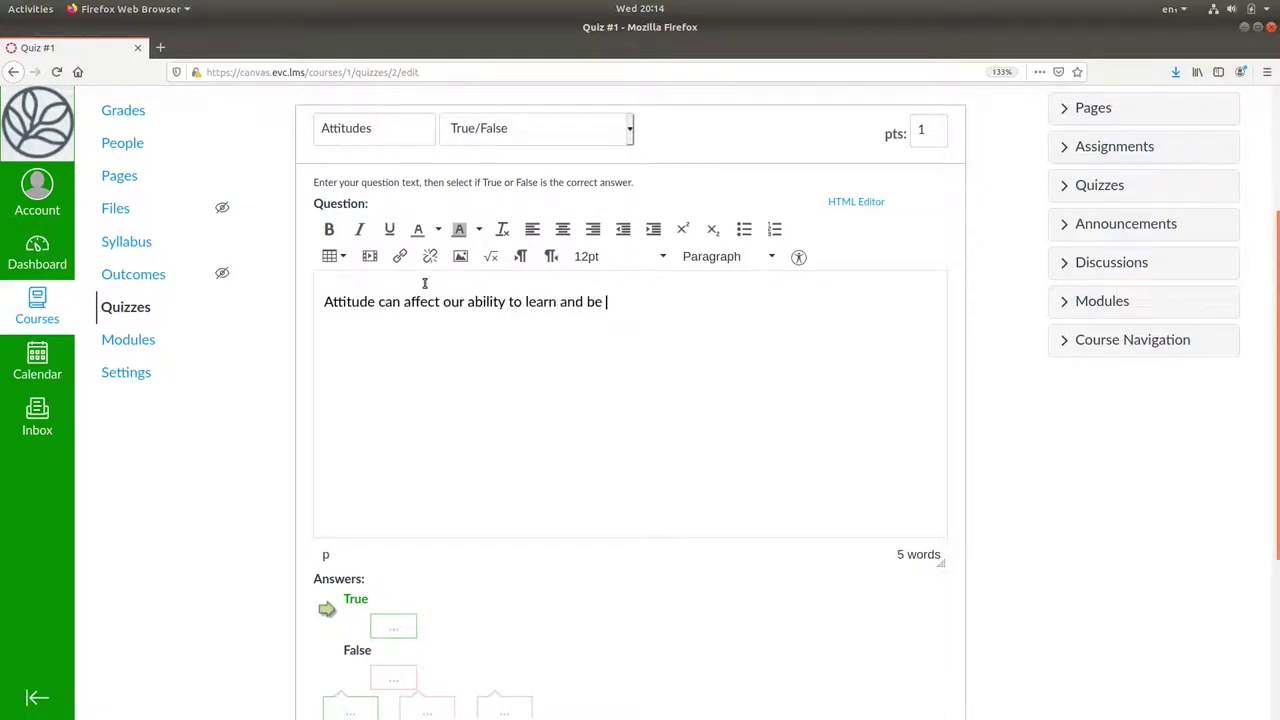
{"action": "type", "text": "successful."}
{"action": "scroll", "coordinate": [1006, 413], "scroll_direction": "down", "scroll_amount": 5}
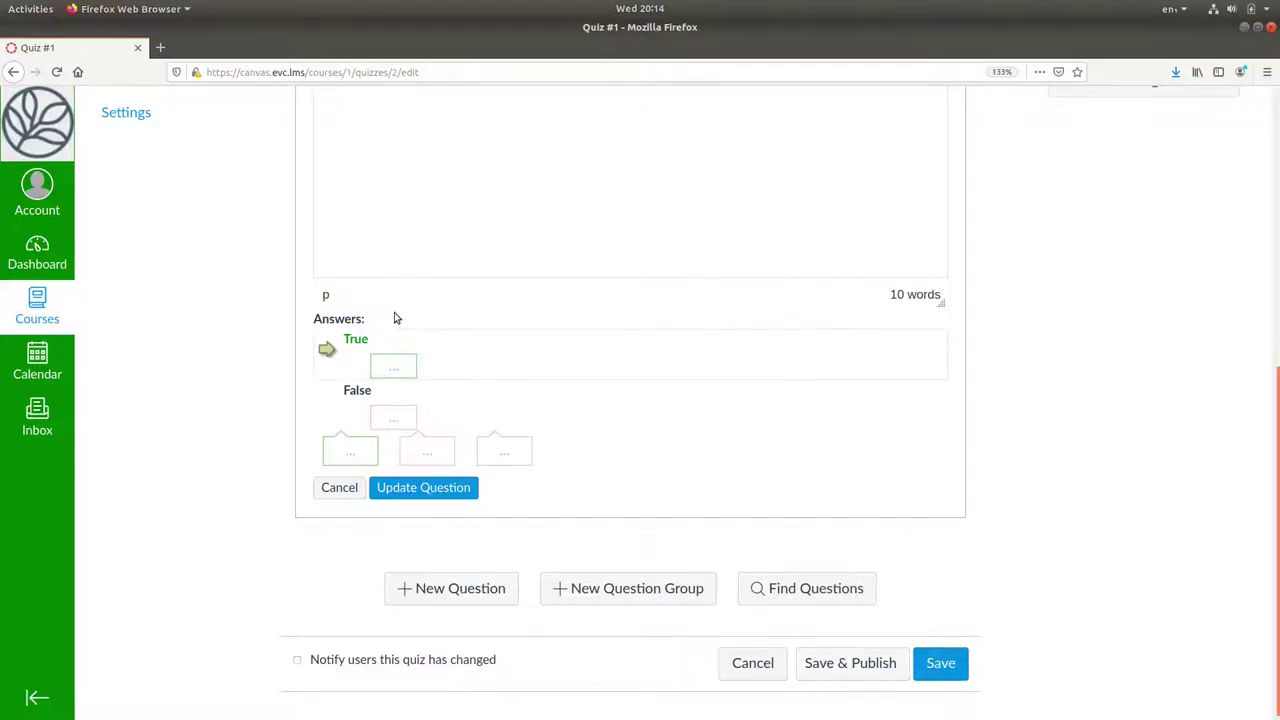
{"action": "left_click", "coordinate": [328, 402]}
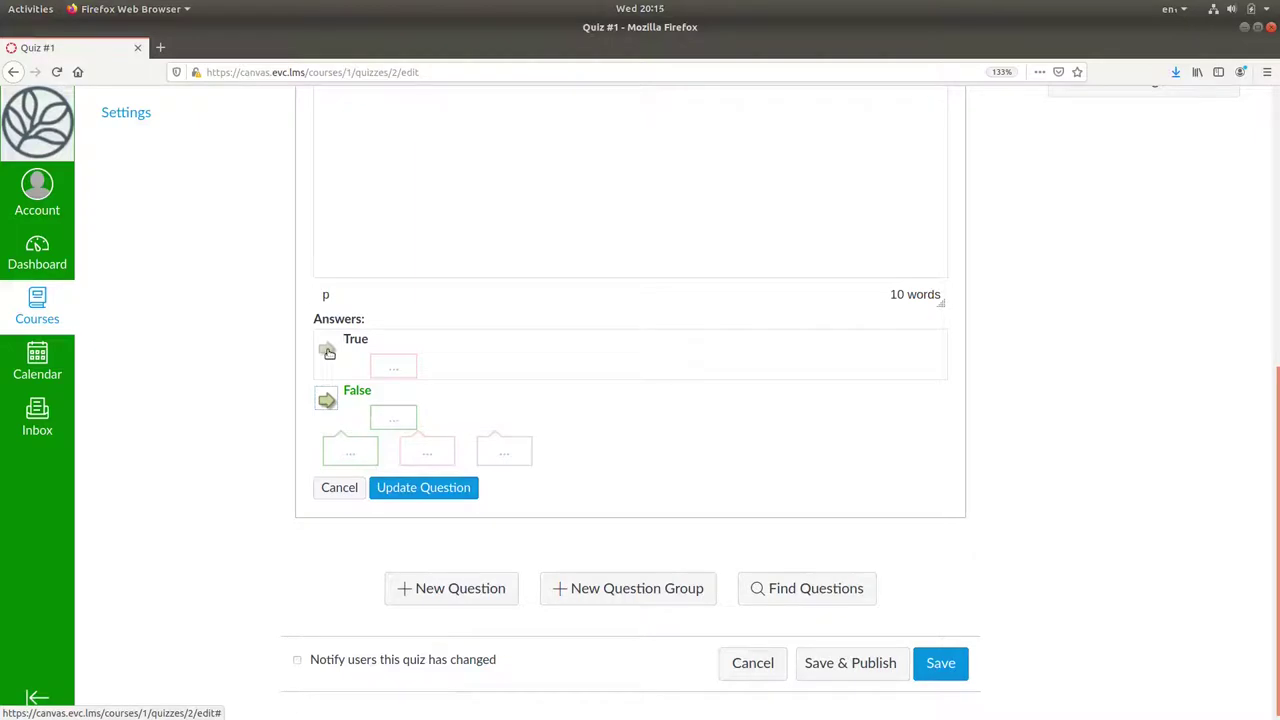
{"action": "left_click", "coordinate": [328, 350]}
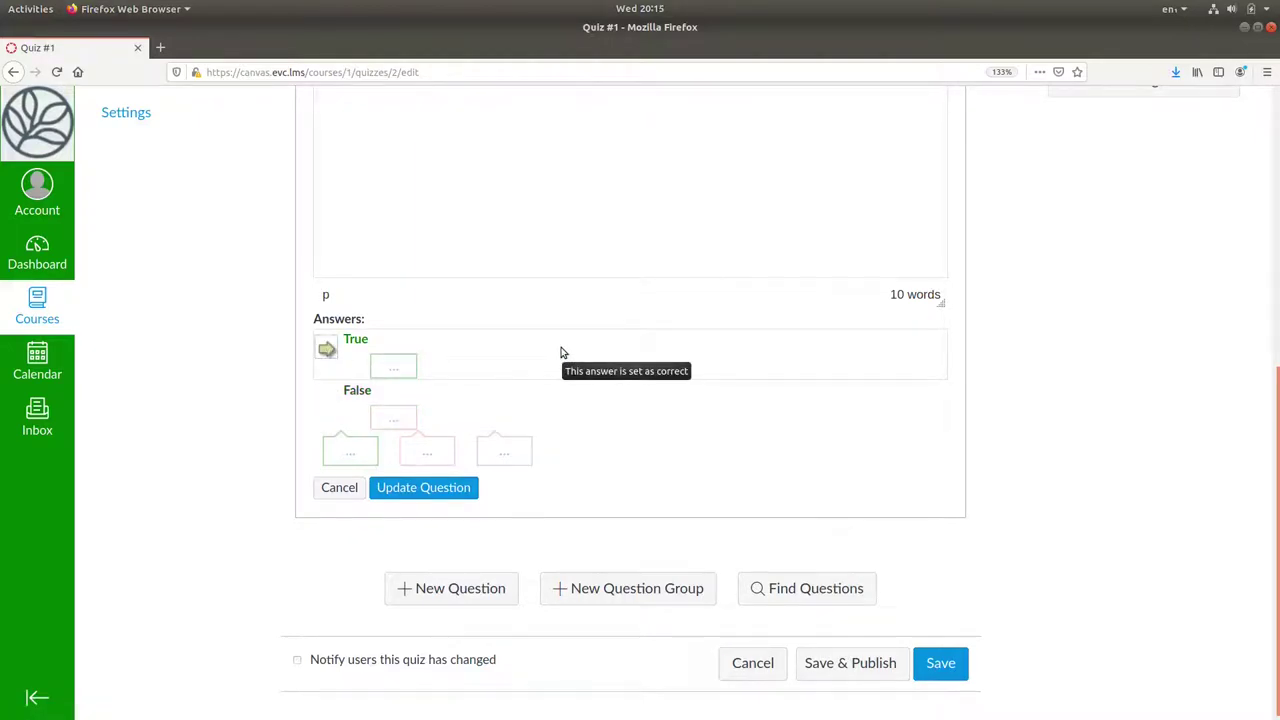
{"action": "left_click", "coordinate": [424, 488]}
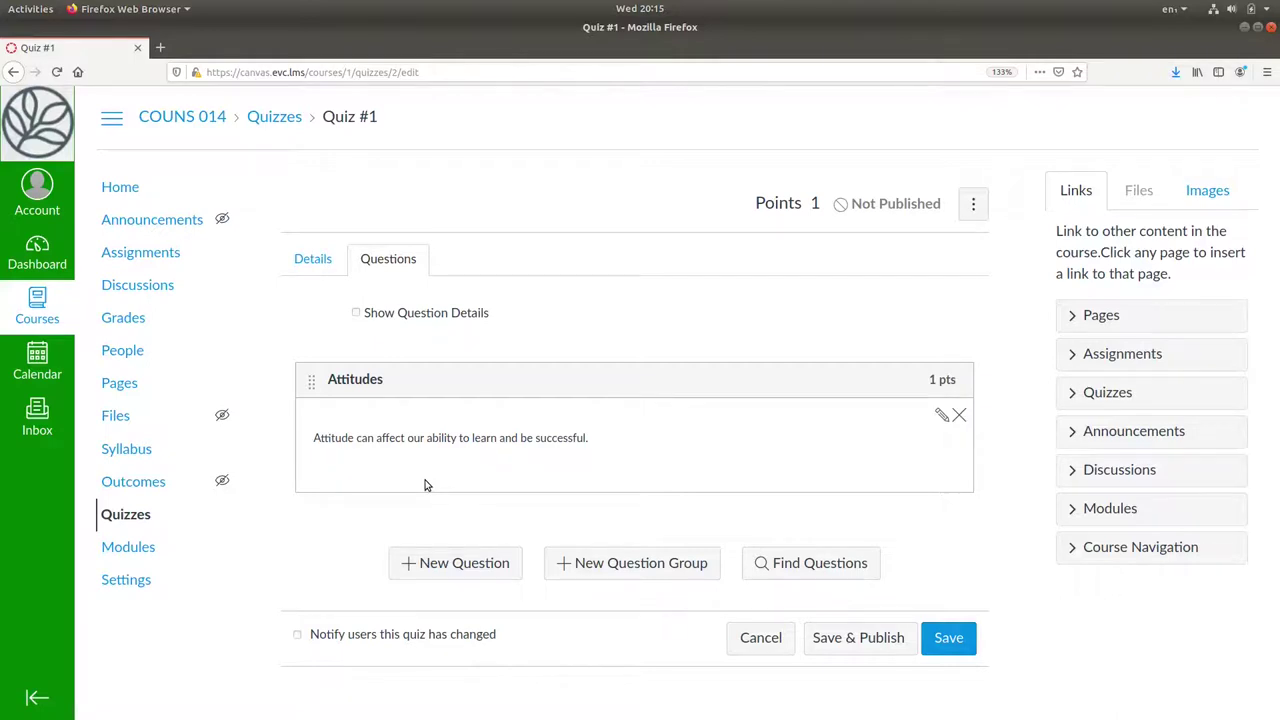
Step: Add a Multiple Choice question titled "Definition of Value" with the text "Something that is important to you is a/an:"
{"action": "left_click", "coordinate": [432, 562]}
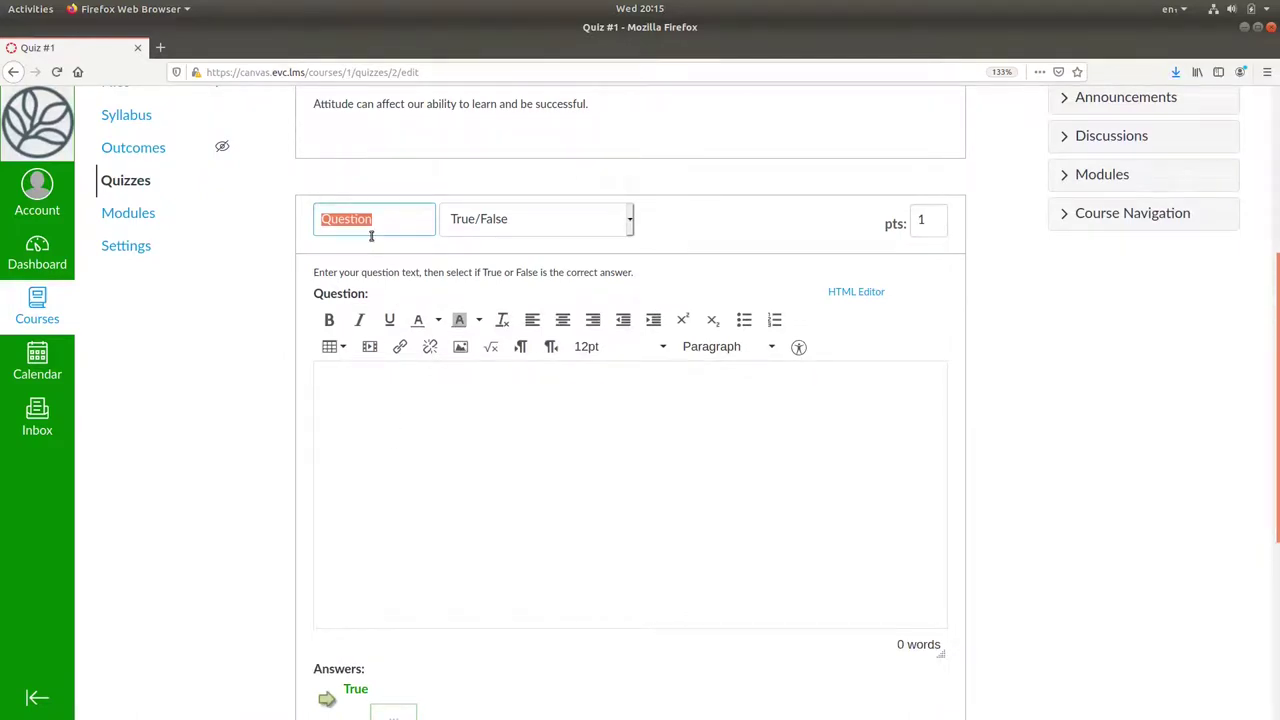
{"action": "type", "text": "Definition of Value"}
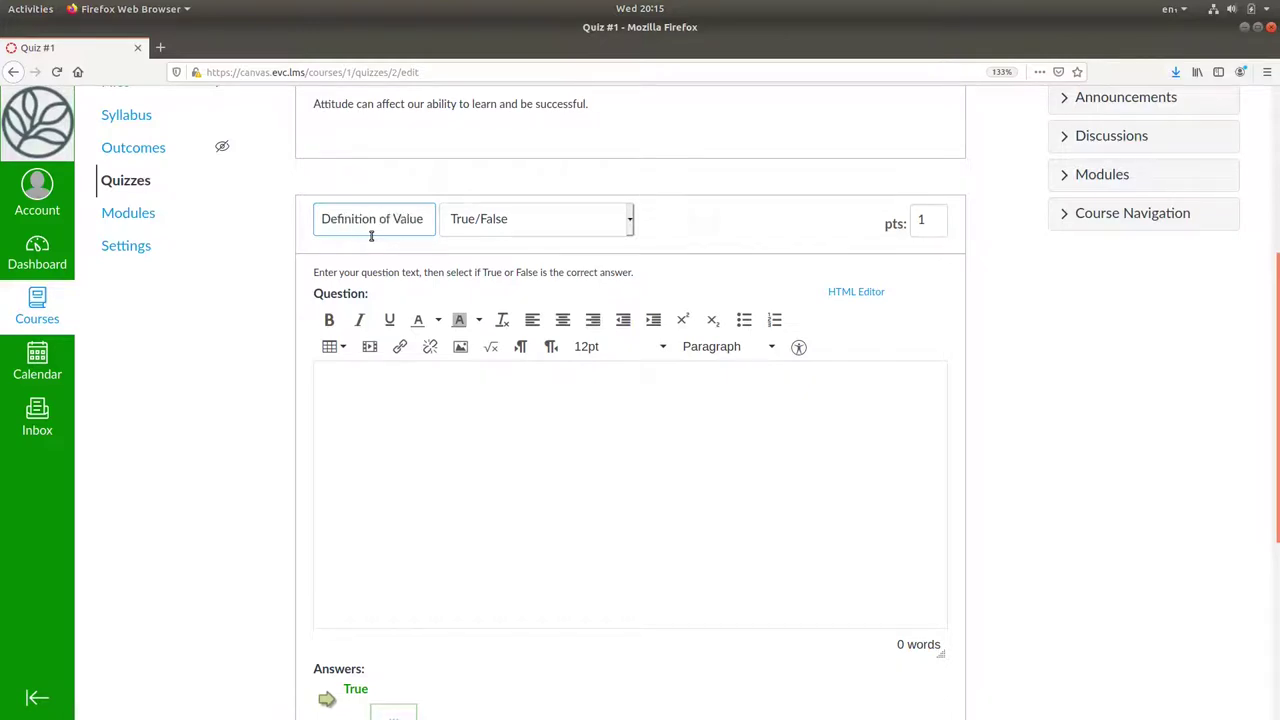
{"action": "left_click", "coordinate": [630, 219]}
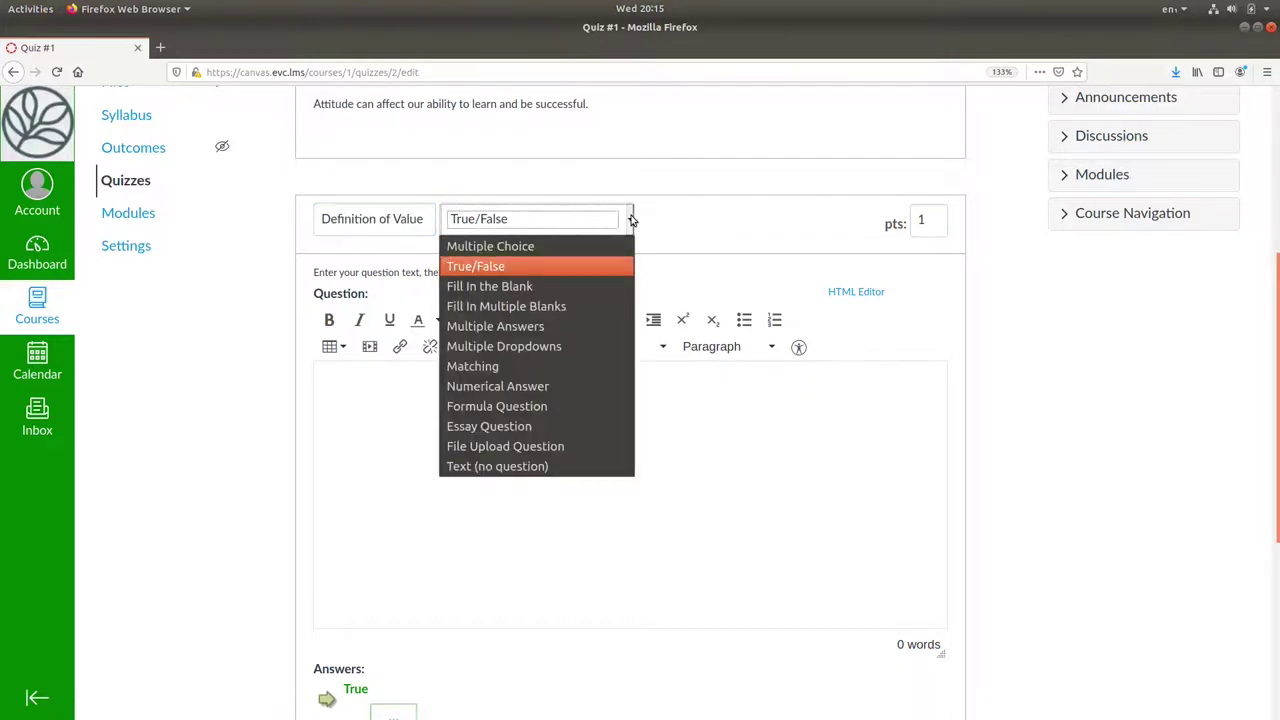
{"action": "left_click", "coordinate": [549, 246]}
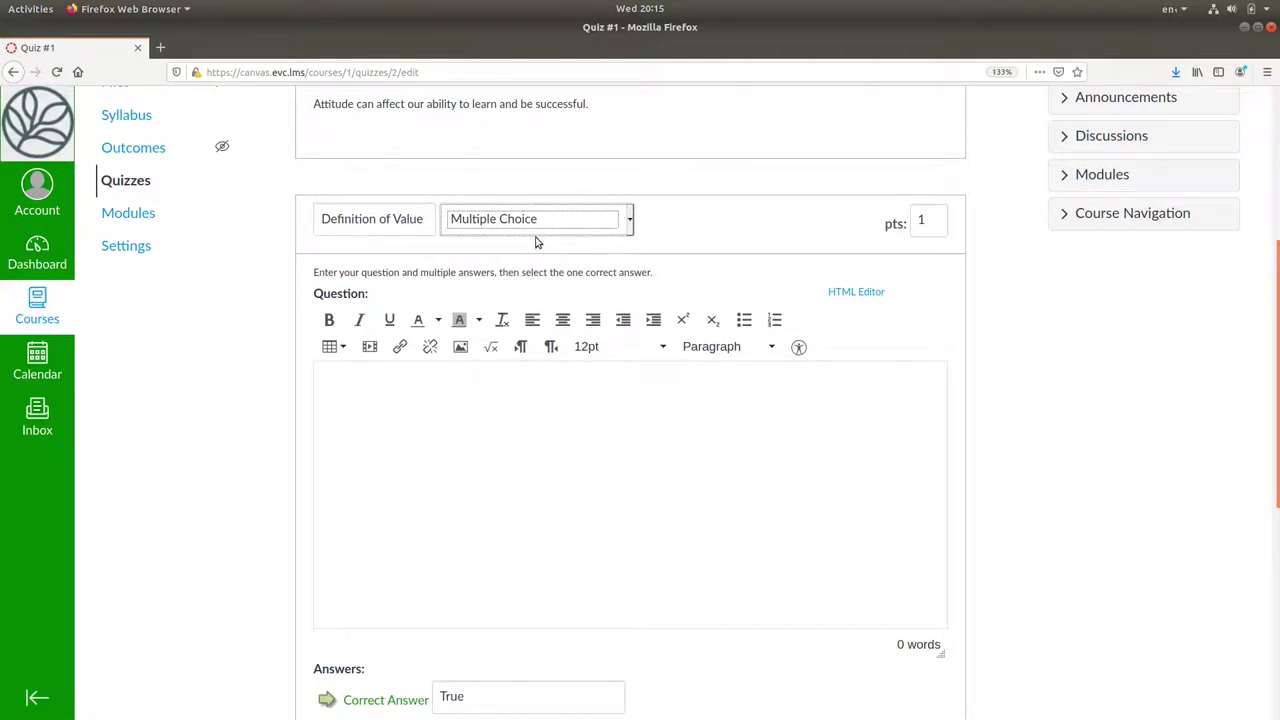
{"action": "left_click", "coordinate": [425, 378]}
{"action": "type", "text": "Somet"}
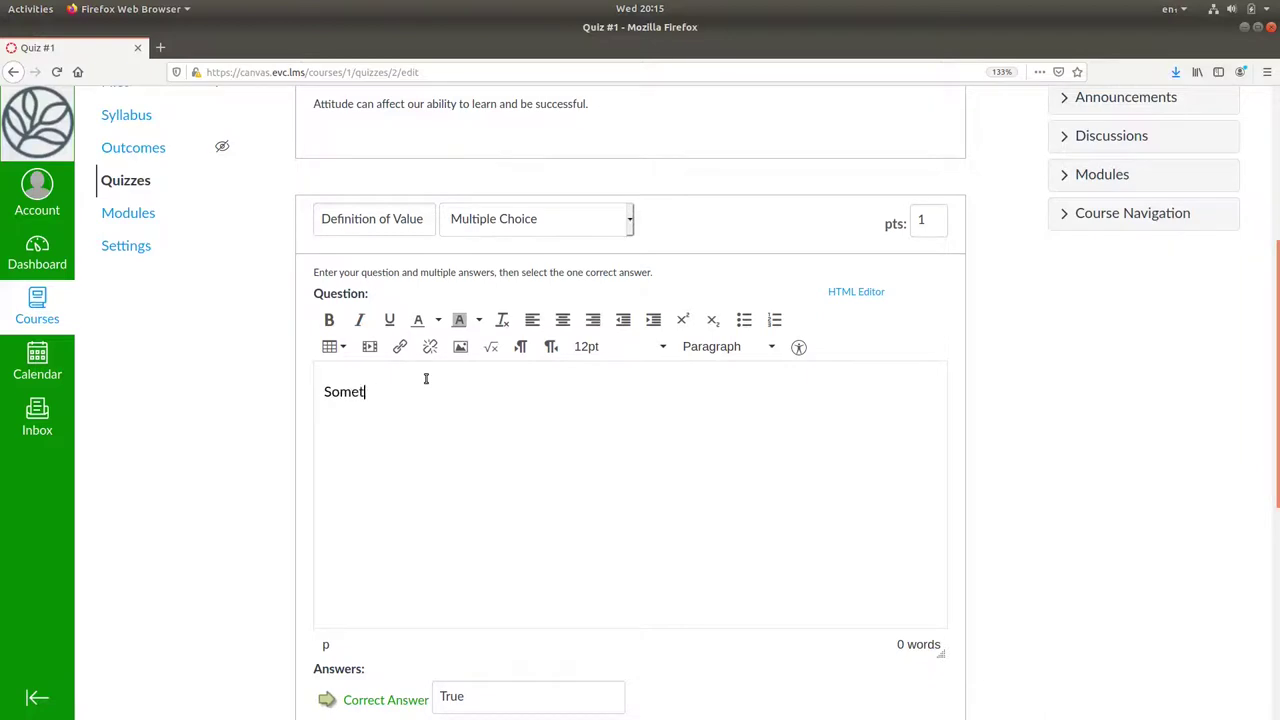
{"action": "type", "text": "hing that is important to you is "}
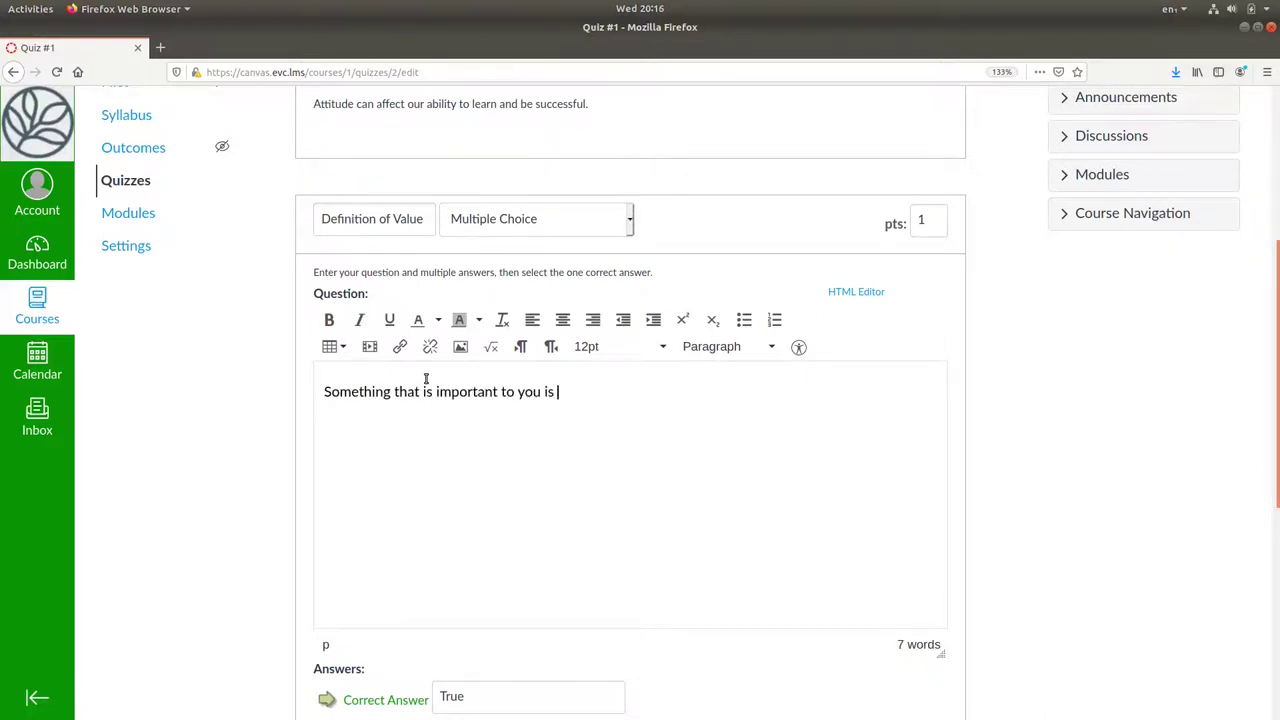
{"action": "type", "text": "a/an:"}
Step: Enter Belief, Value and Attitude as the possible answers and mark Value as the correct one
{"action": "scroll", "coordinate": [1077, 418], "scroll_direction": "down", "scroll_amount": 5}
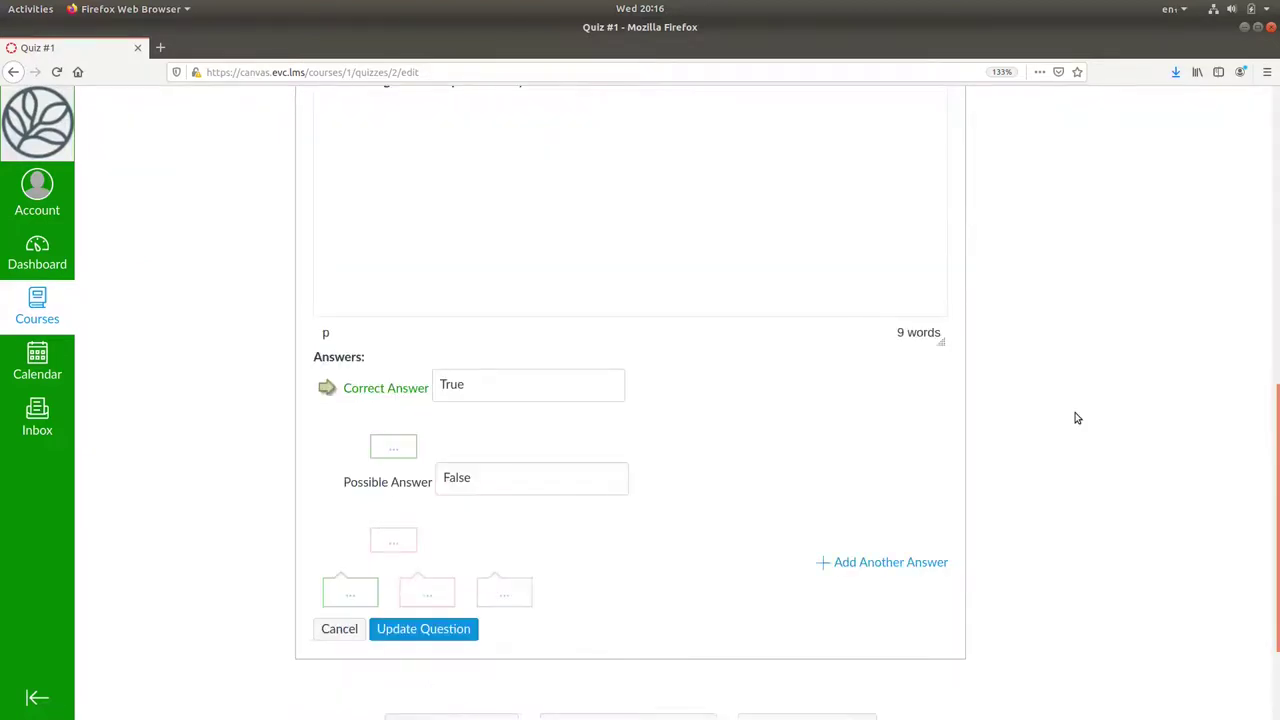
{"action": "left_click_drag", "start_coordinate": [466, 394], "coordinate": [431, 392]}
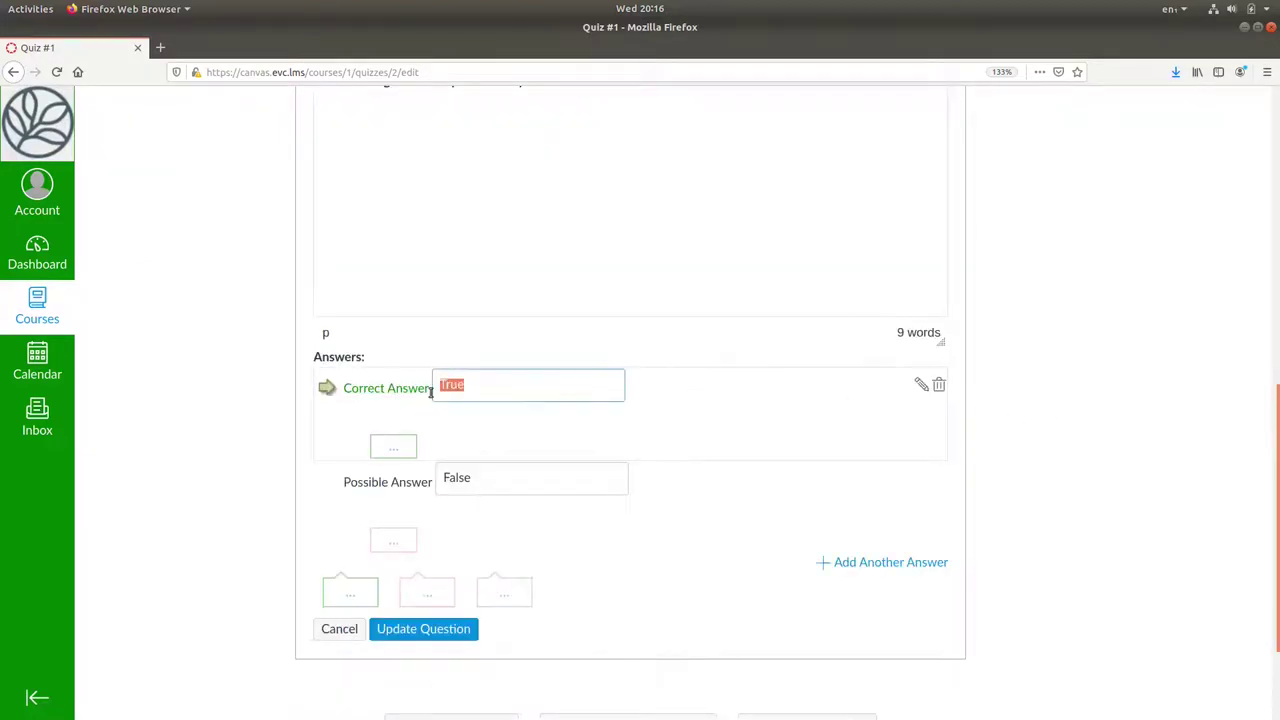
{"action": "type", "text": "Belief"}
{"action": "left_click", "coordinate": [434, 479]}
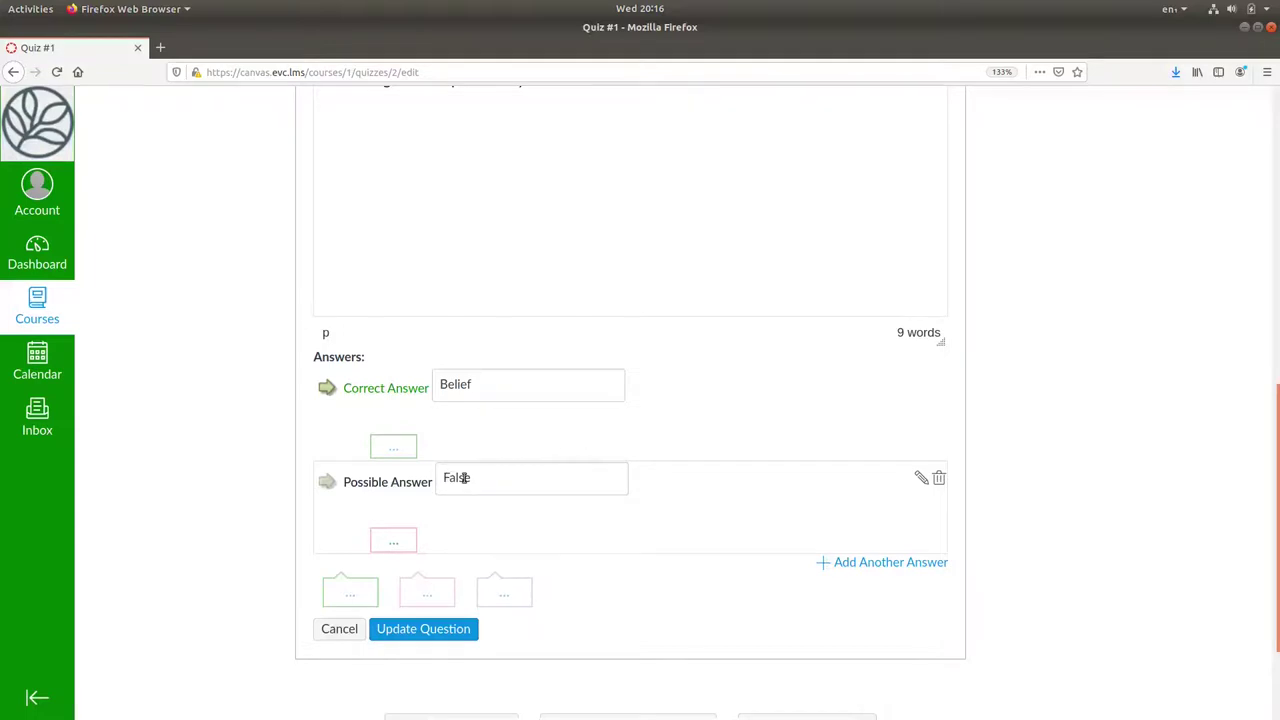
{"action": "double_click", "coordinate": [463, 478]}
{"action": "type", "text": "Value"}
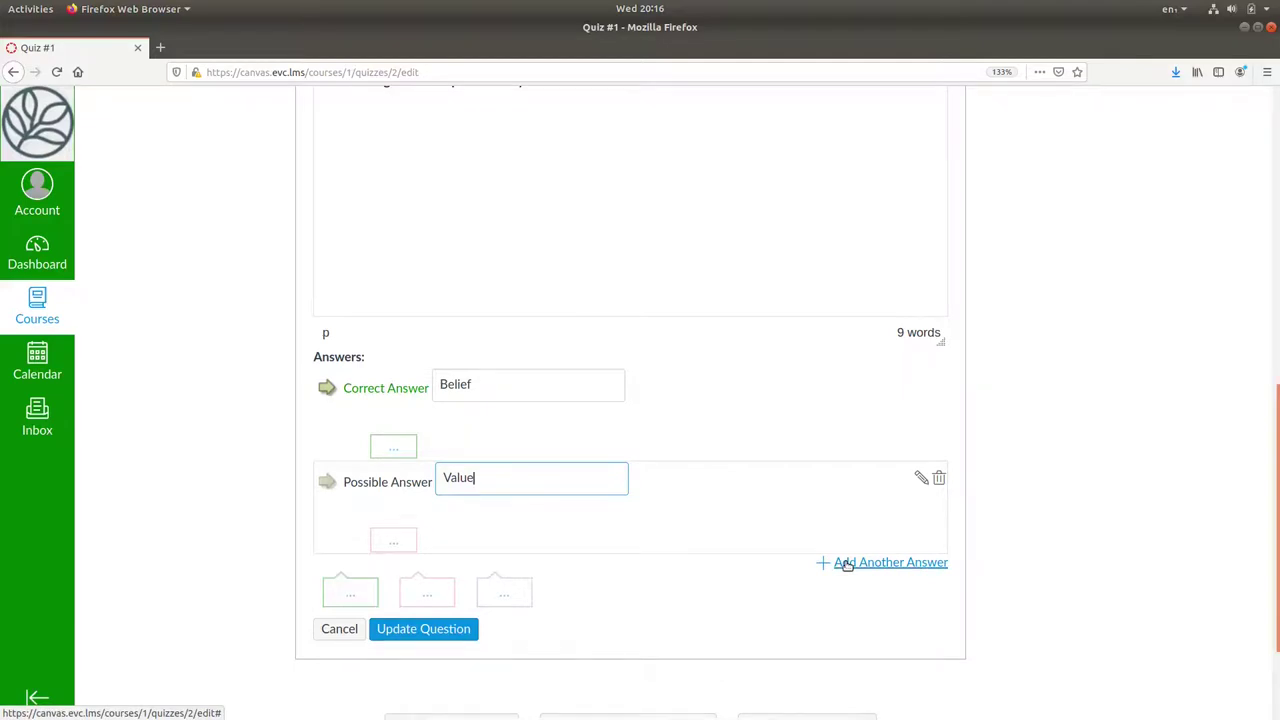
{"action": "left_click", "coordinate": [870, 564]}
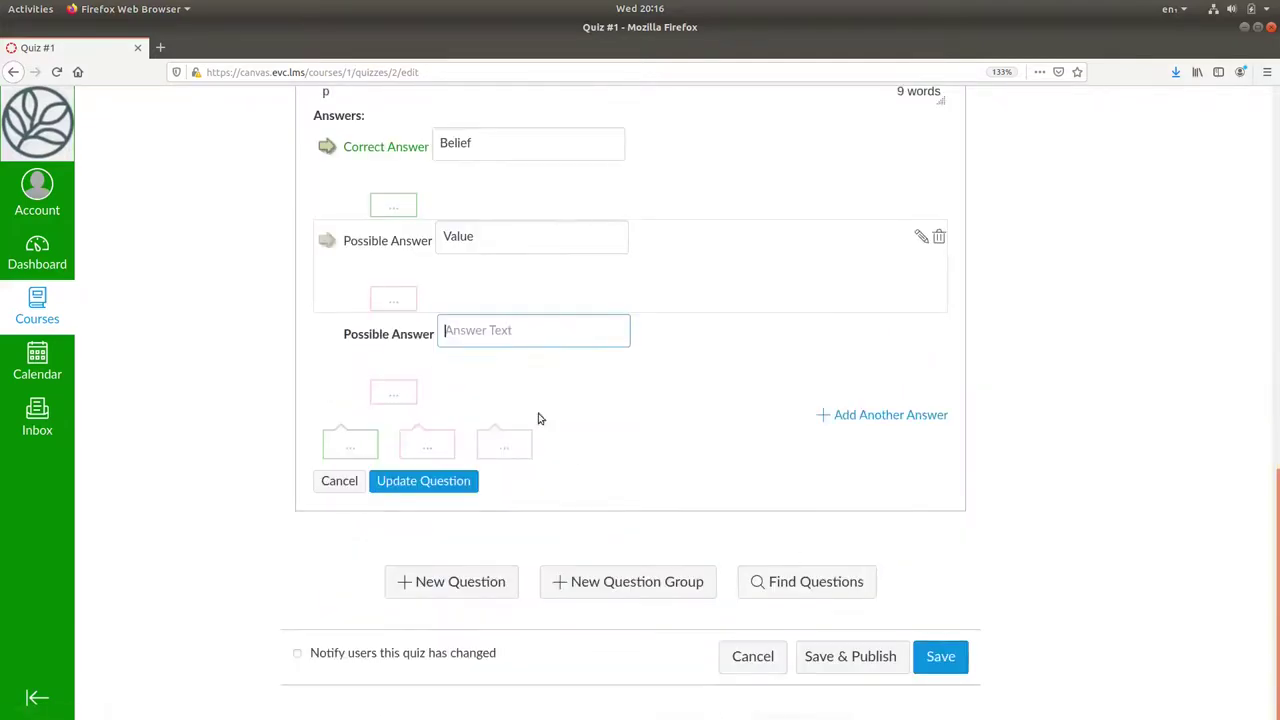
{"action": "type", "text": "Attitude"}
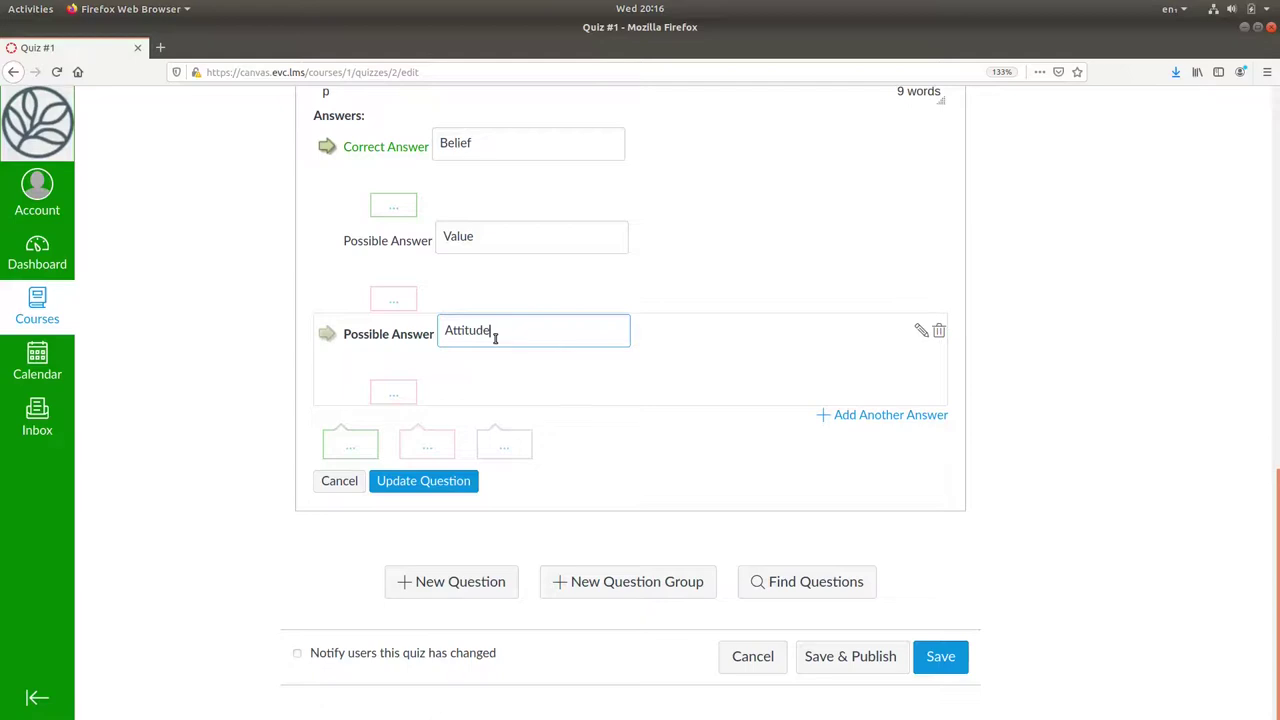
{"action": "left_click", "coordinate": [326, 242]}
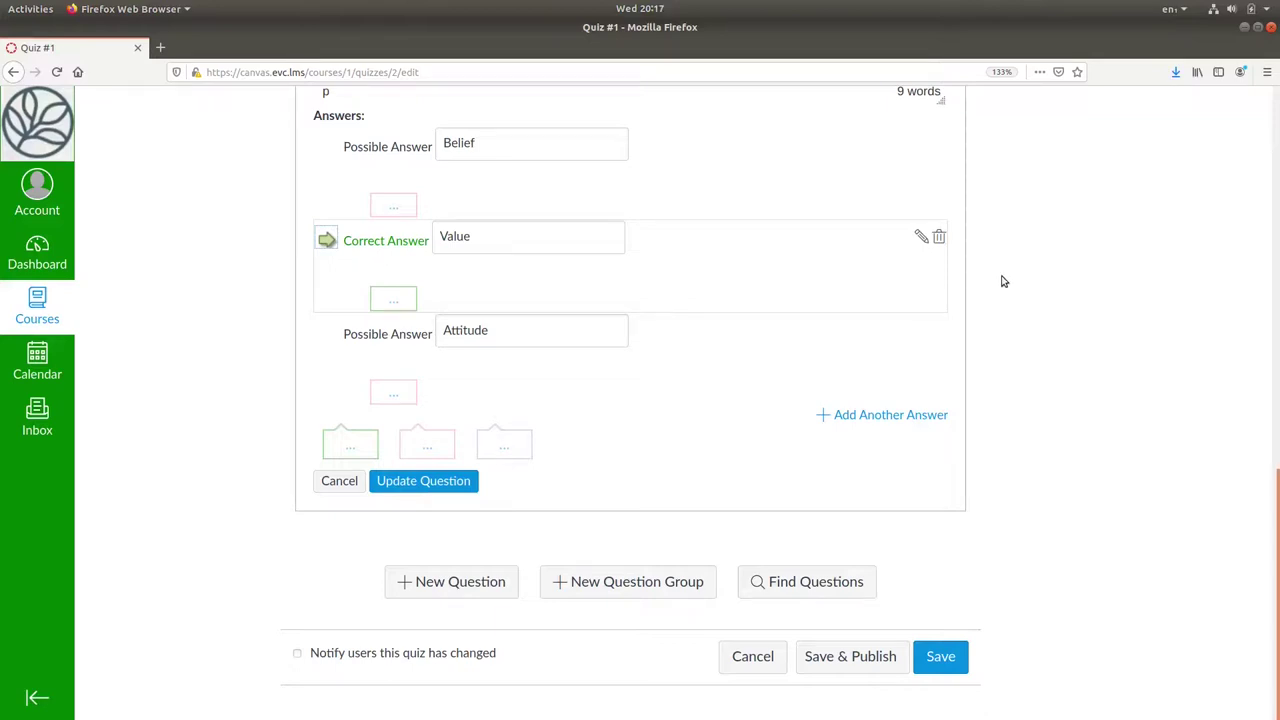
Step: Add the comment "You can have beliefs about things that aren't important to you." to the Belief answer
{"action": "left_click", "coordinate": [386, 207]}
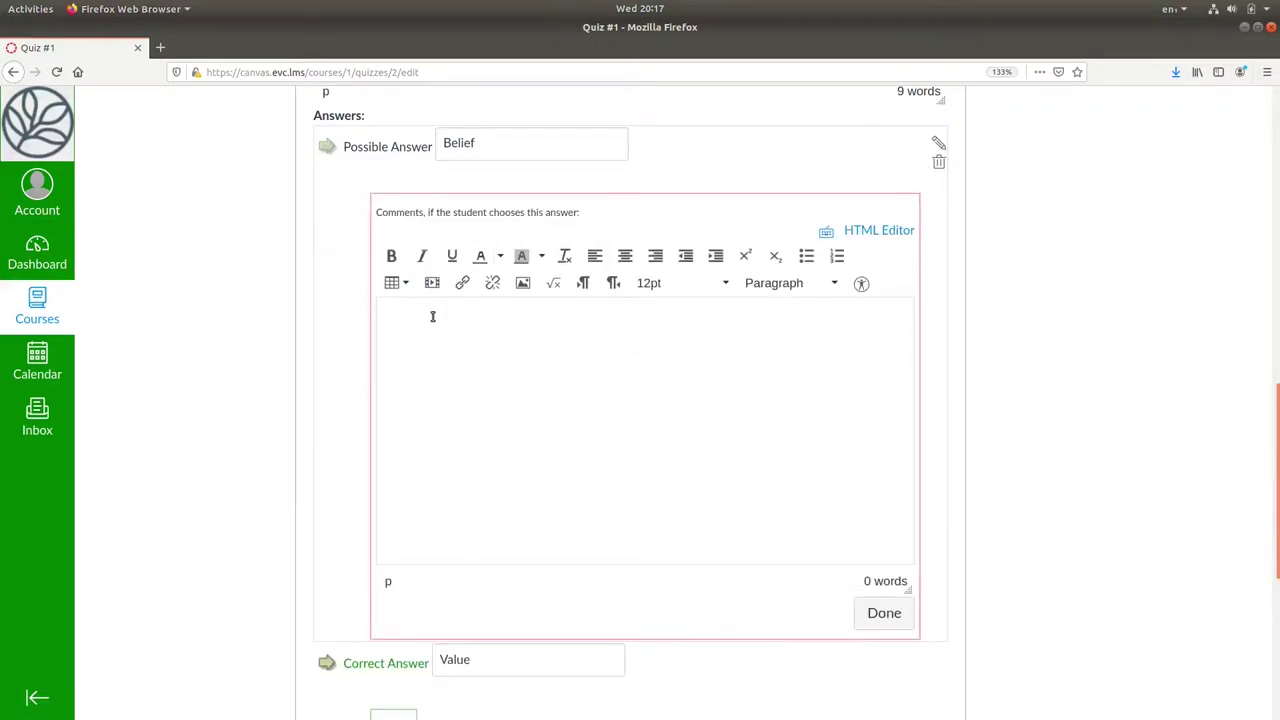
{"action": "type", "text": "You can have beliefs about things that aren't important to you."}
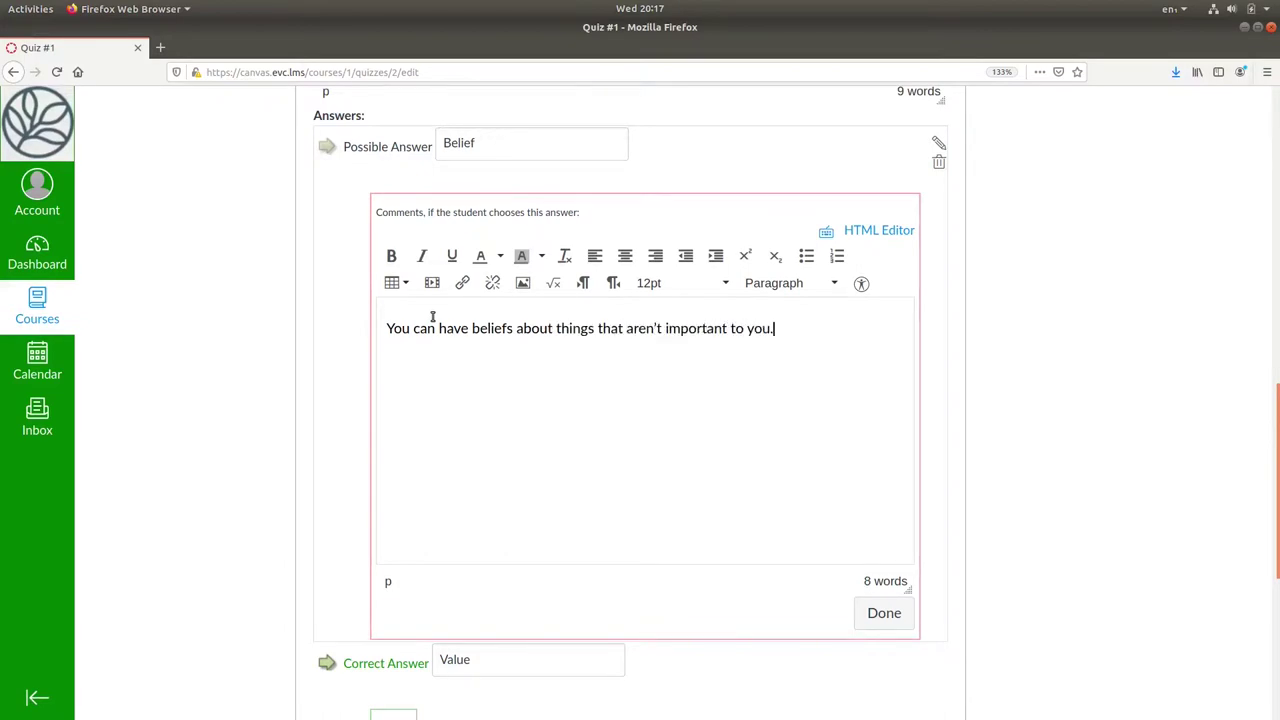
{"action": "left_click", "coordinate": [880, 612]}
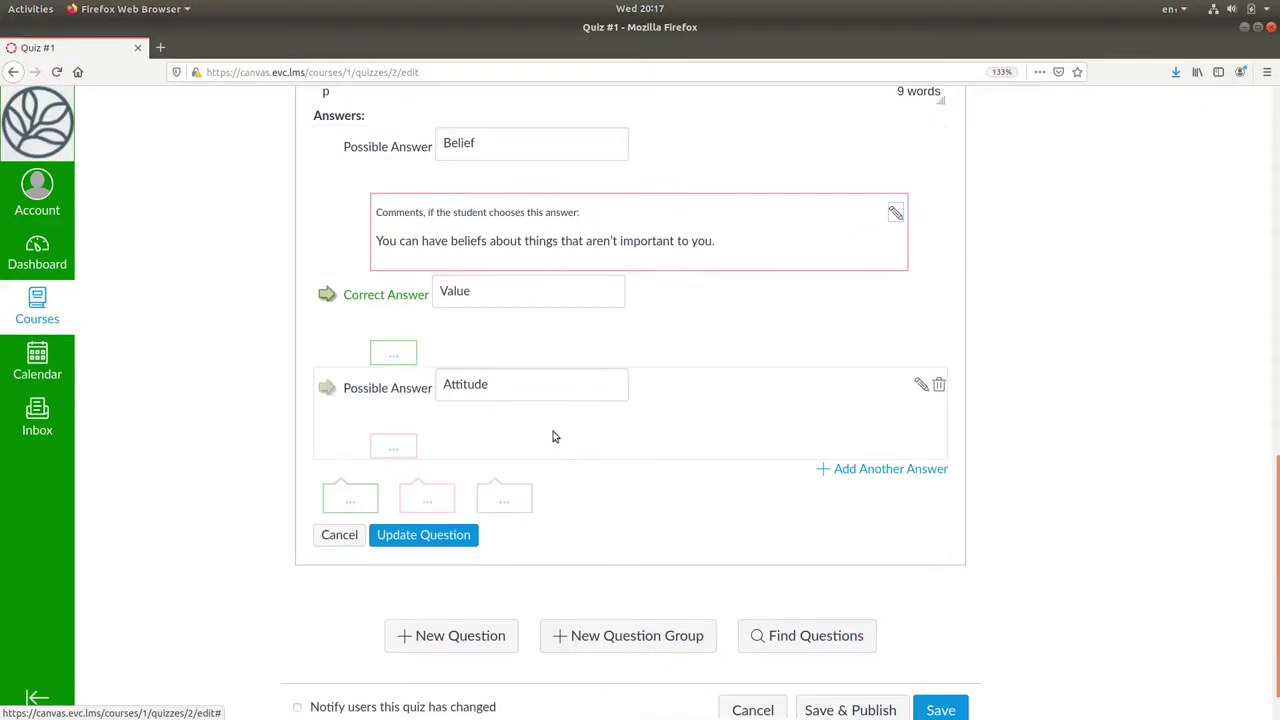
Step: Add the comment "An attitude is a feeling, not necessarily an important one." to the Attitude answer, then save the question and the quiz
{"action": "left_click", "coordinate": [396, 448]}
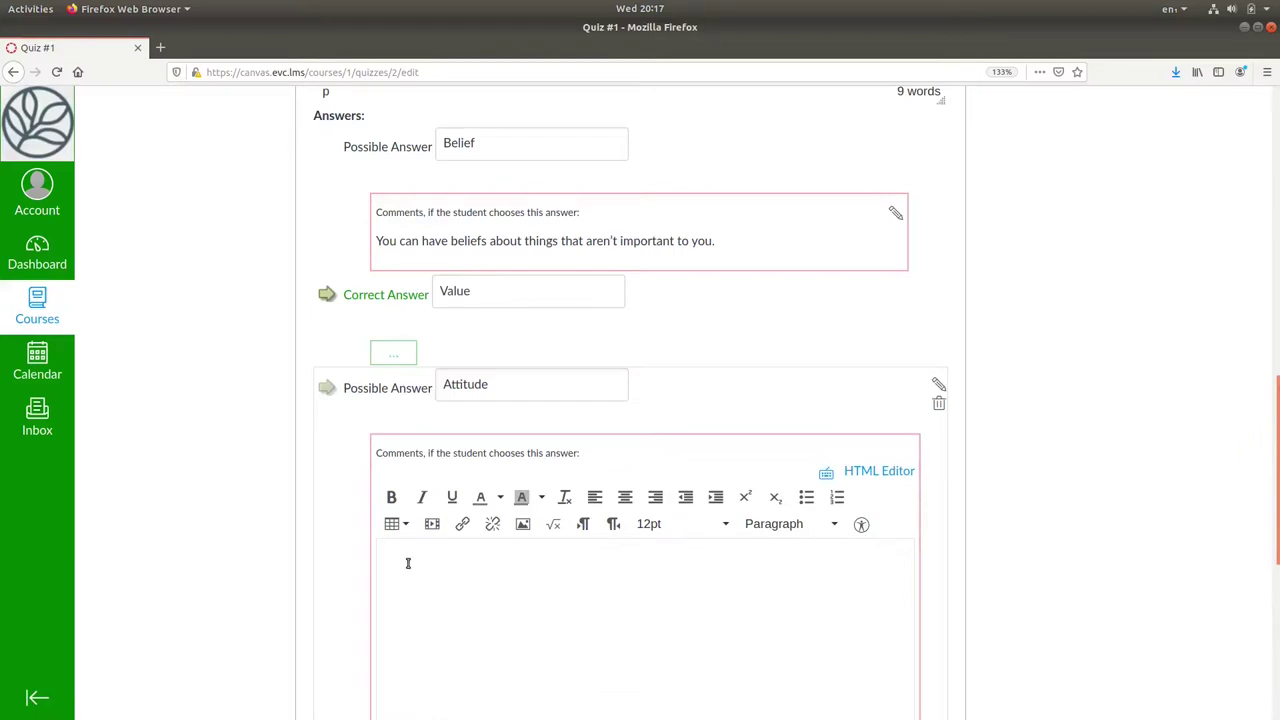
{"action": "type", "text": "An attitude is a feeling, not necessarily an important one."}
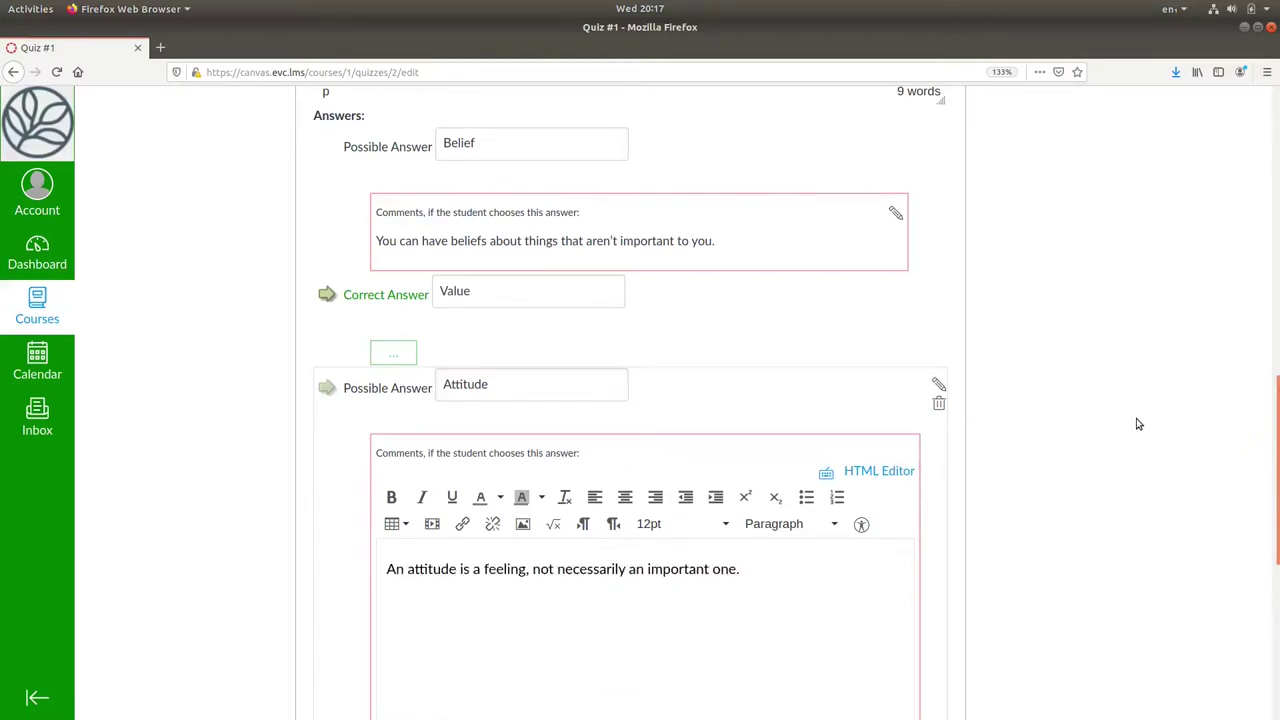
{"action": "scroll", "coordinate": [1136, 426], "scroll_direction": "down", "scroll_amount": 5}
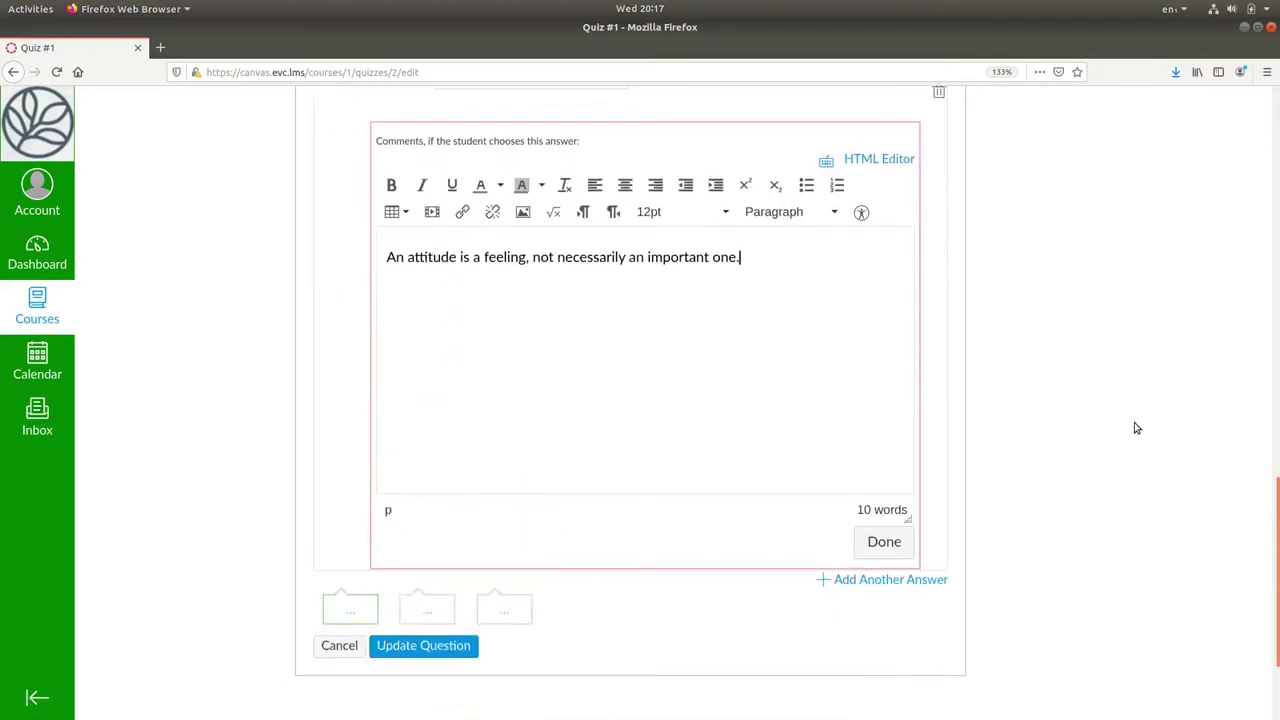
{"action": "left_click", "coordinate": [890, 537]}
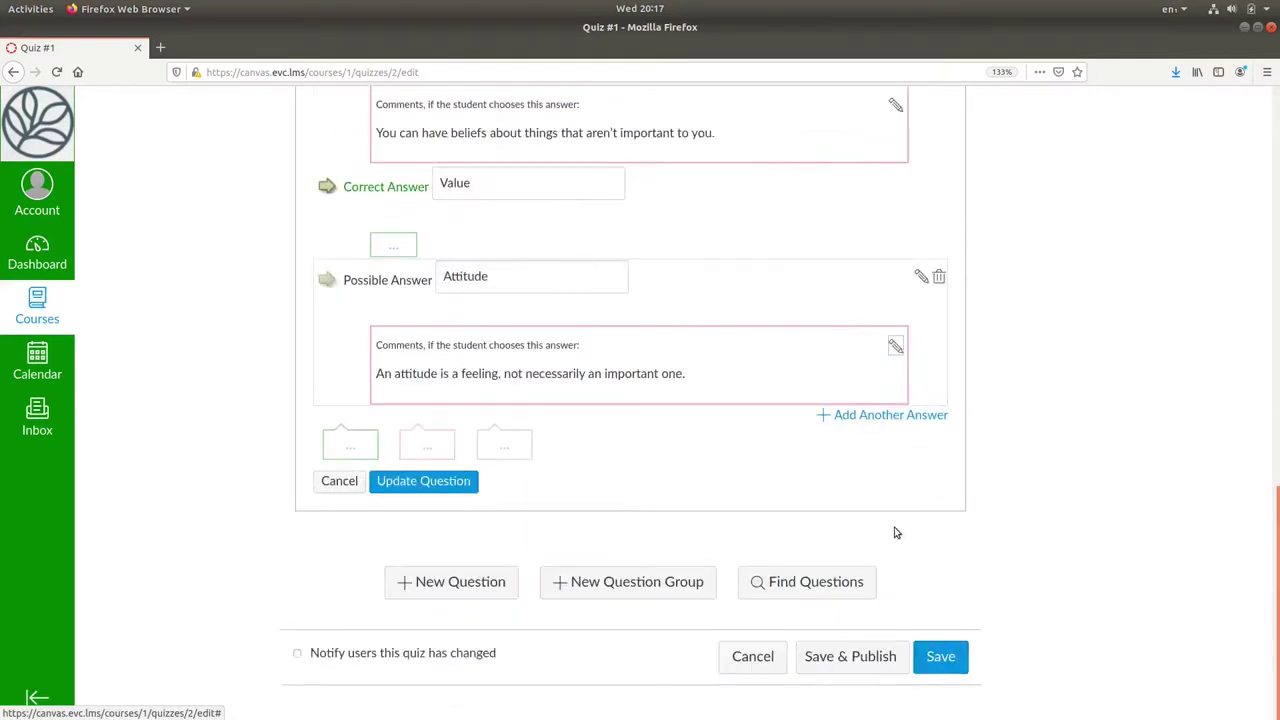
{"action": "left_click", "coordinate": [428, 484]}
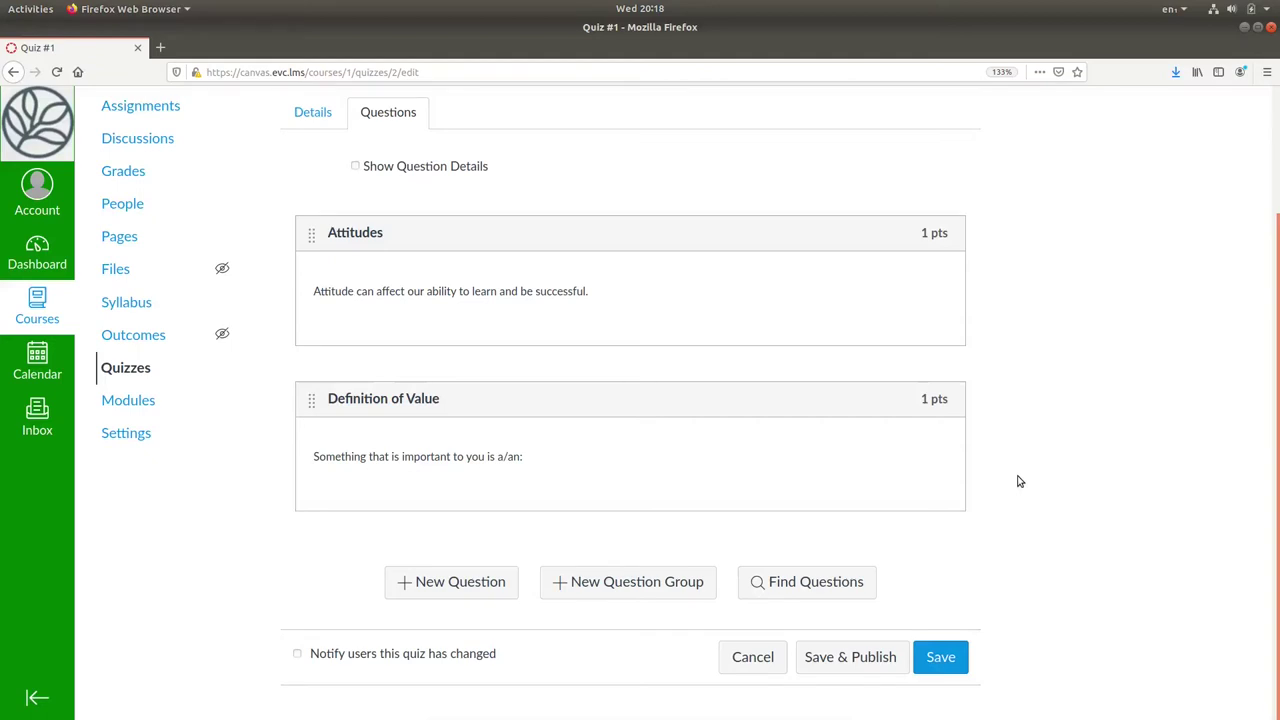
{"action": "left_click", "coordinate": [940, 657]}
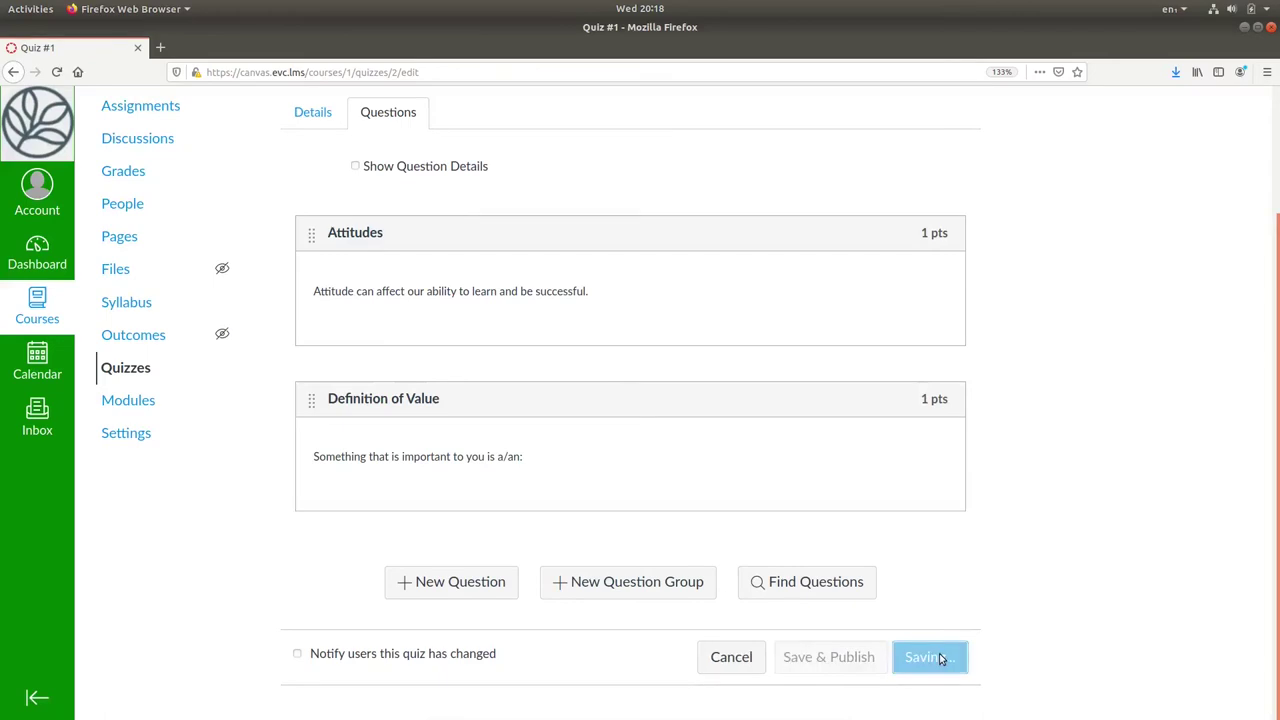